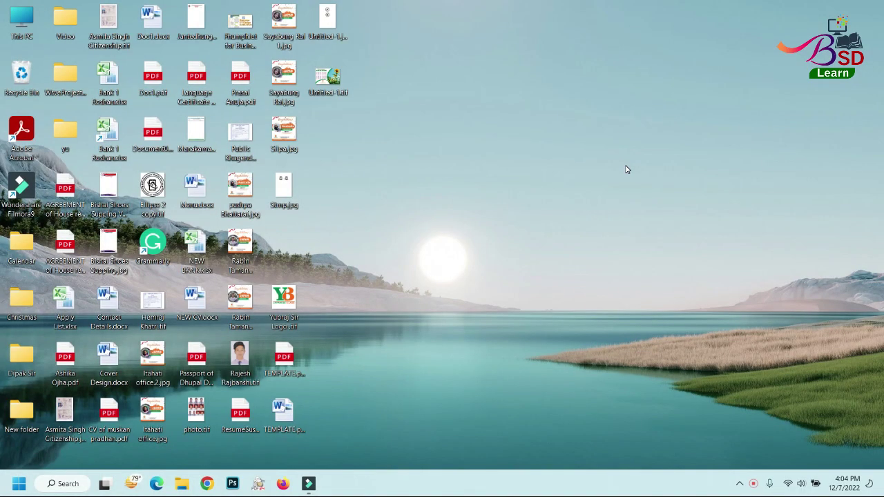
# - Open the Windows Run prompt to launch Word
pyautogui.press('super+r')
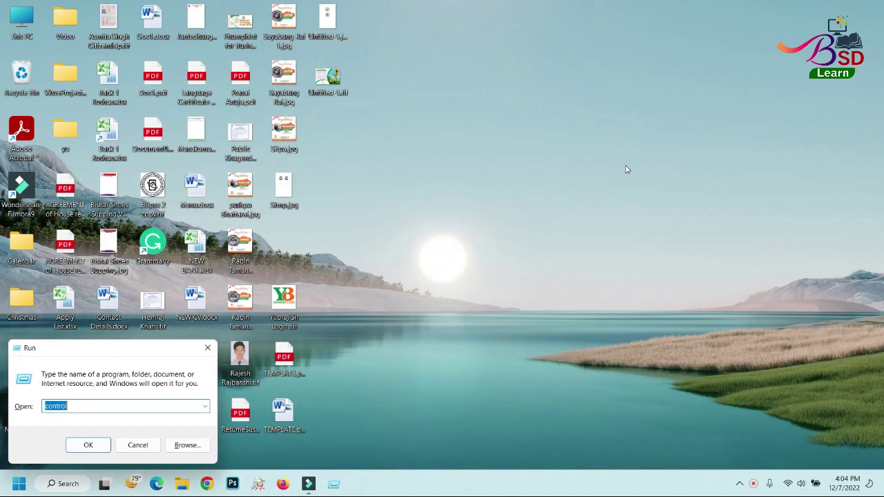
# - Launch Word with winword and apply Narrow page margins
pyautogui.write('winword')
pyautogui.press('Return')
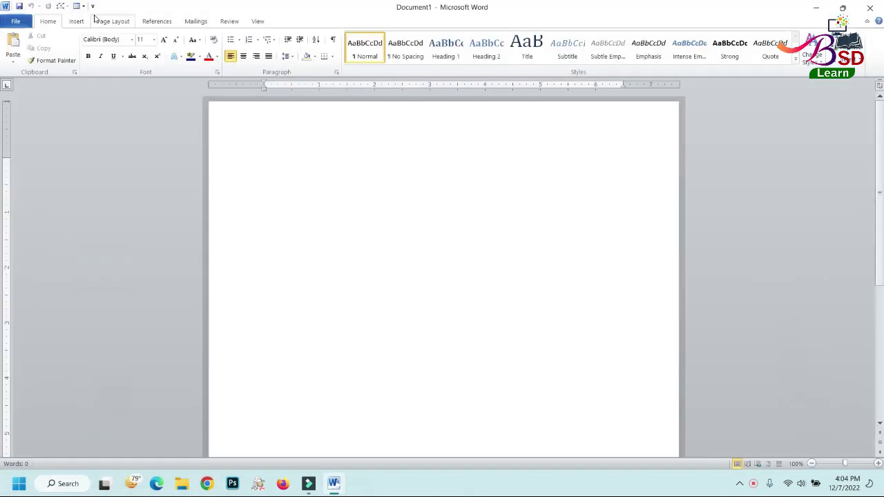
pyautogui.click(104, 22)
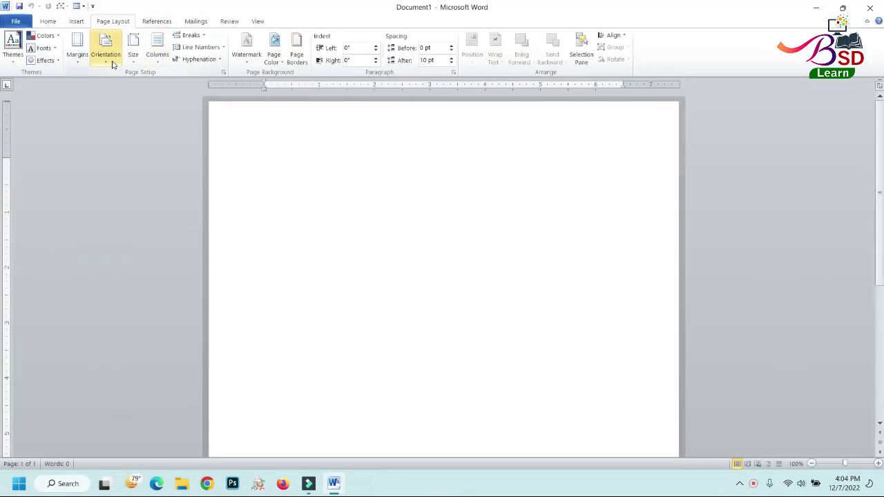
pyautogui.click(85, 64)
pyautogui.click(103, 148)
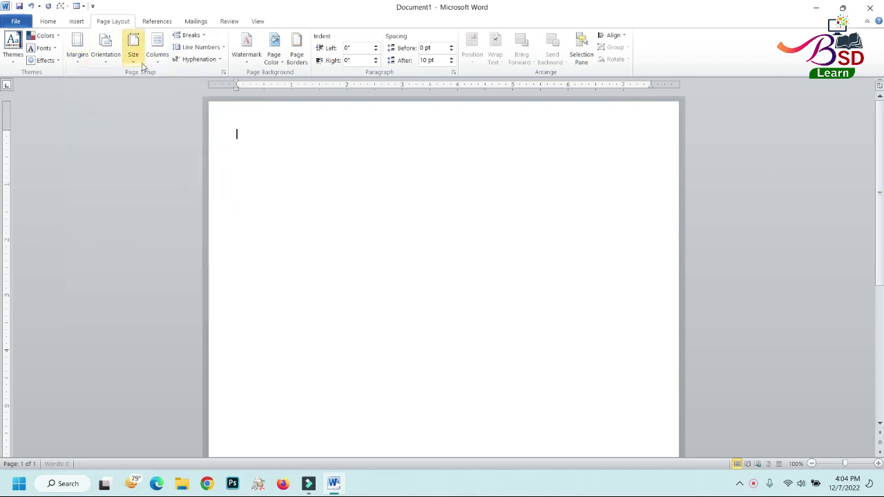
# - Set a custom paper size of 5 in wide by 7 in high
pyautogui.click(139, 60)
pyautogui.click(152, 362)
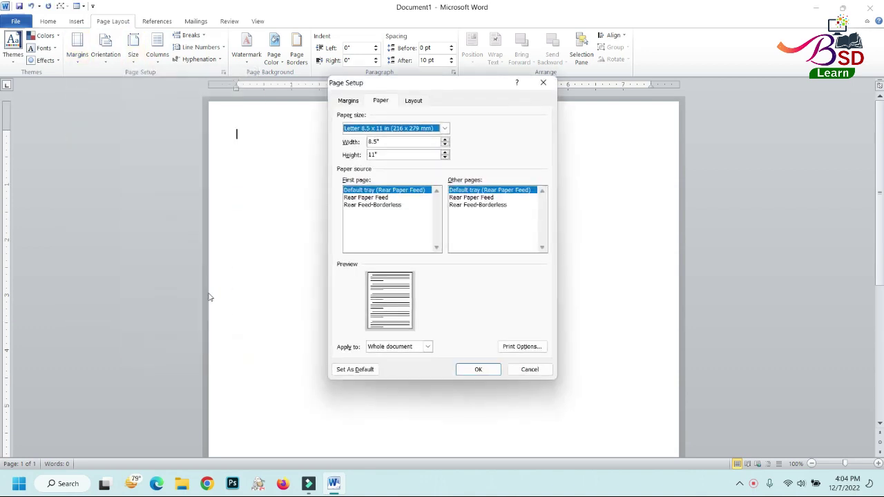
pyautogui.press('Tab')
pyautogui.write('5')
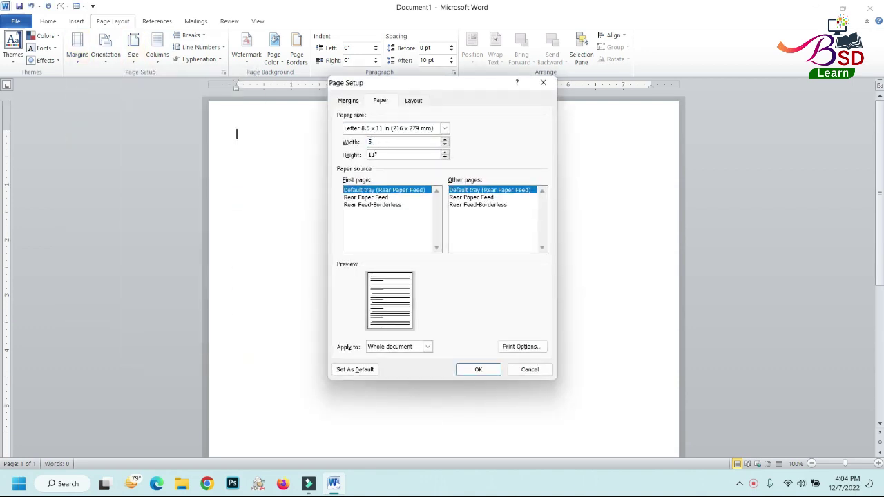
pyautogui.press('Tab')
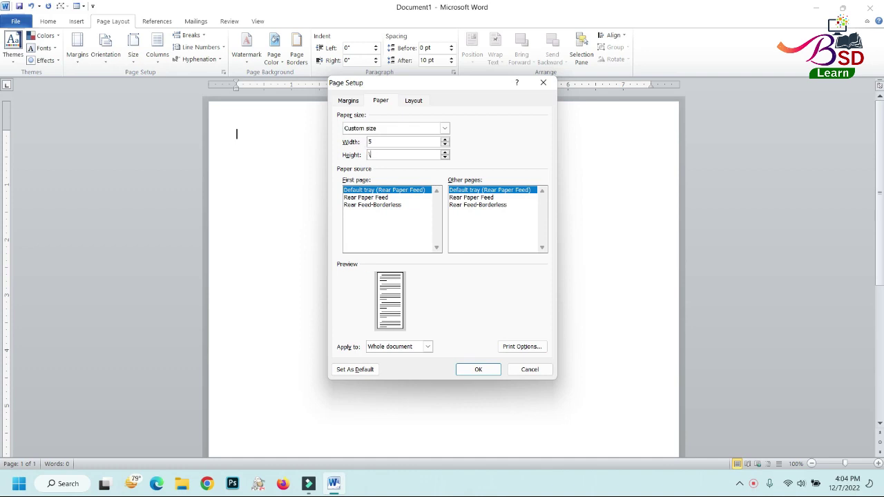
pyautogui.write('7')
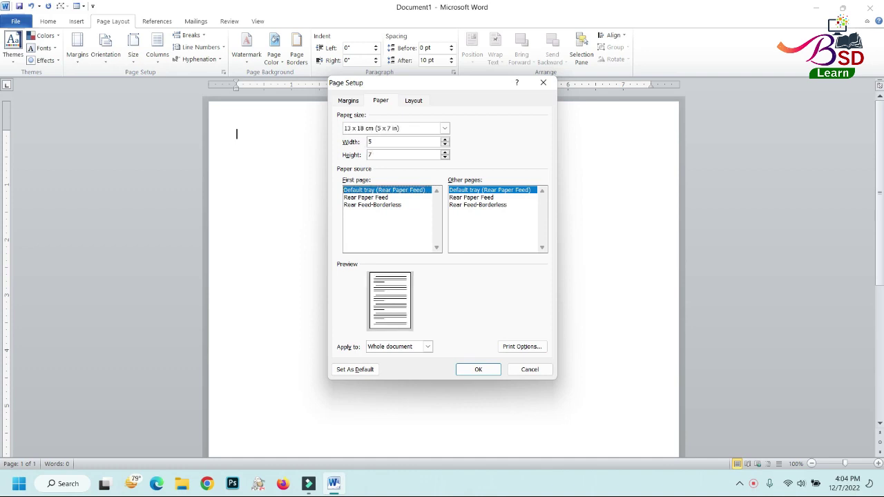
pyautogui.click(475, 369)
# - Apply a light blue page colour from More Colors
pyautogui.click(273, 57)
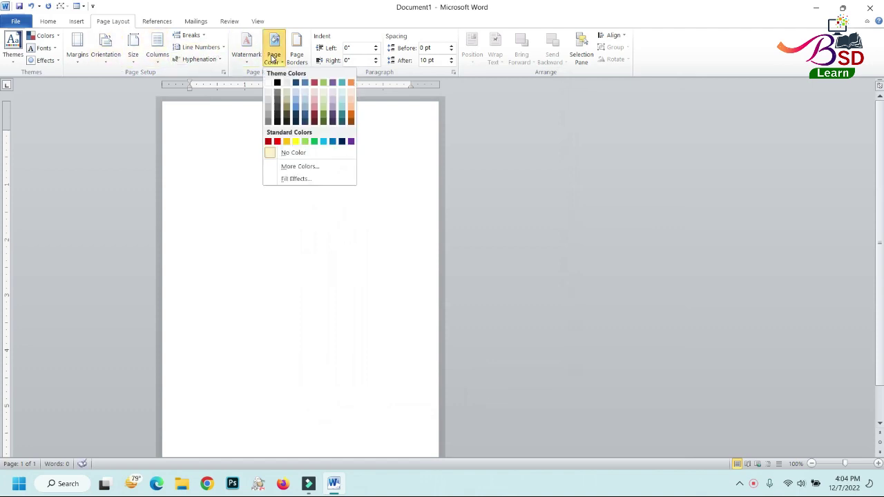
pyautogui.click(295, 167)
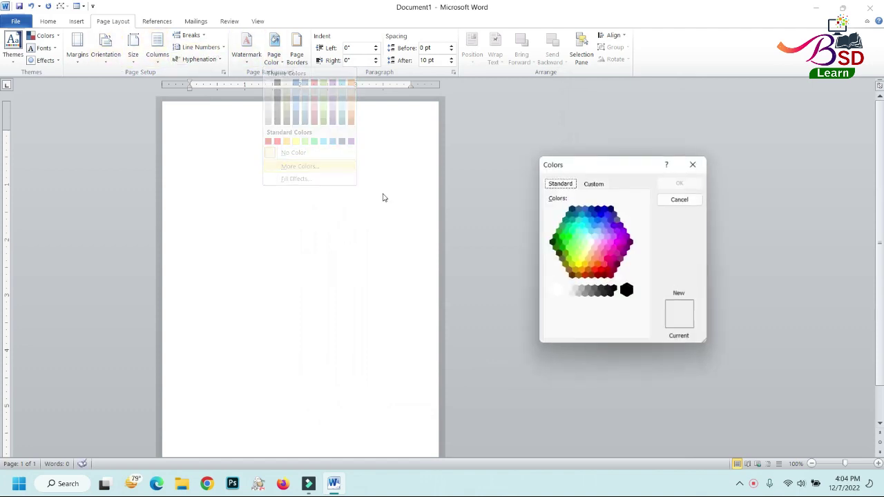
pyautogui.click(594, 237)
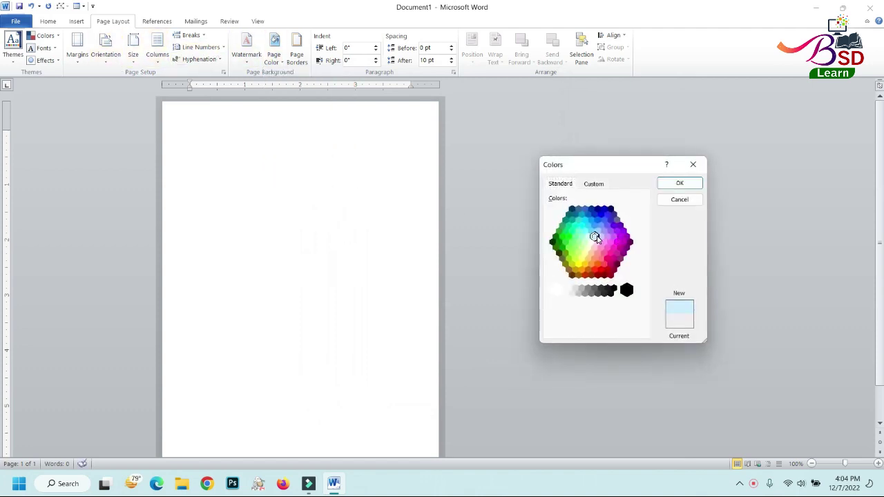
pyautogui.click(678, 183)
pyautogui.scroll(5, 375, 221)
pyautogui.scroll(2, 351, 211)
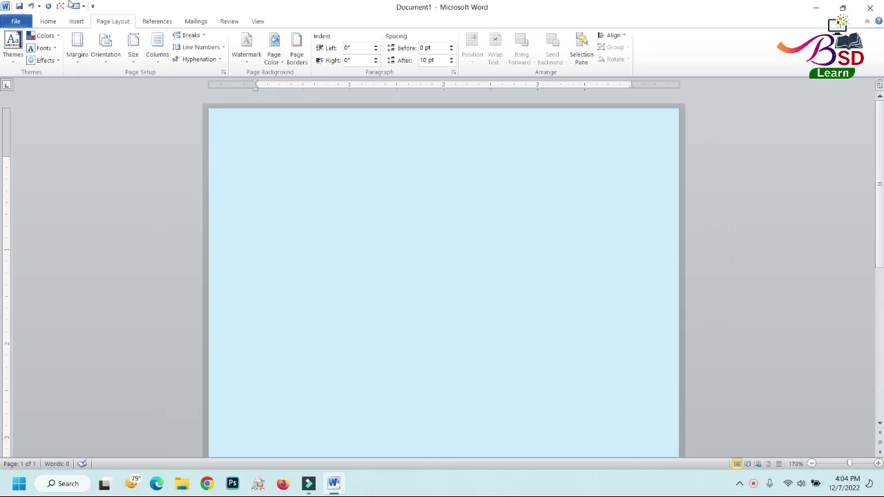
# - Draw a rounded rectangle covering the whole page, with less rounded corners
pyautogui.click(76, 22)
pyautogui.click(158, 50)
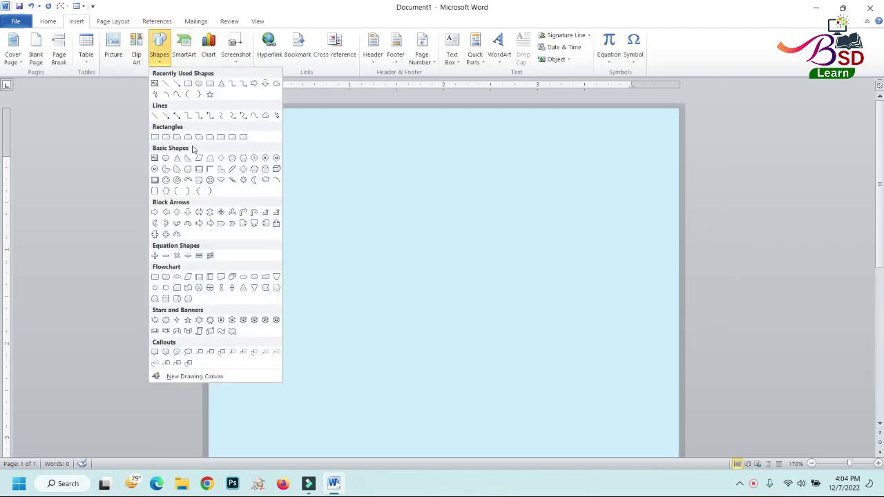
pyautogui.click(165, 137)
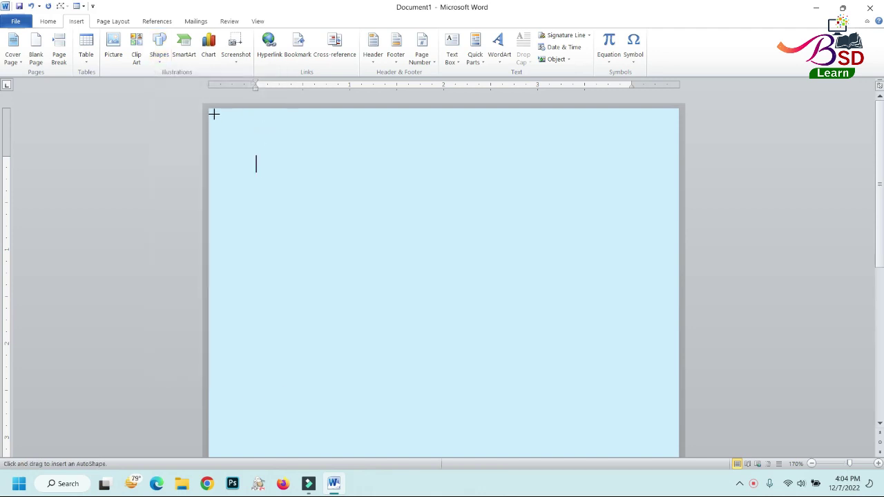
pyautogui.moveTo(213, 114); pyautogui.dragTo(673, 446)
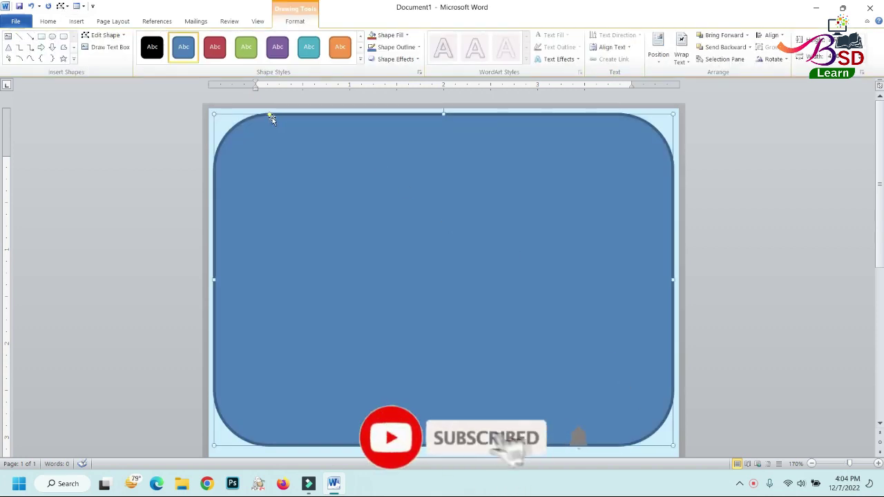
pyautogui.moveTo(272, 118); pyautogui.dragTo(235, 121)
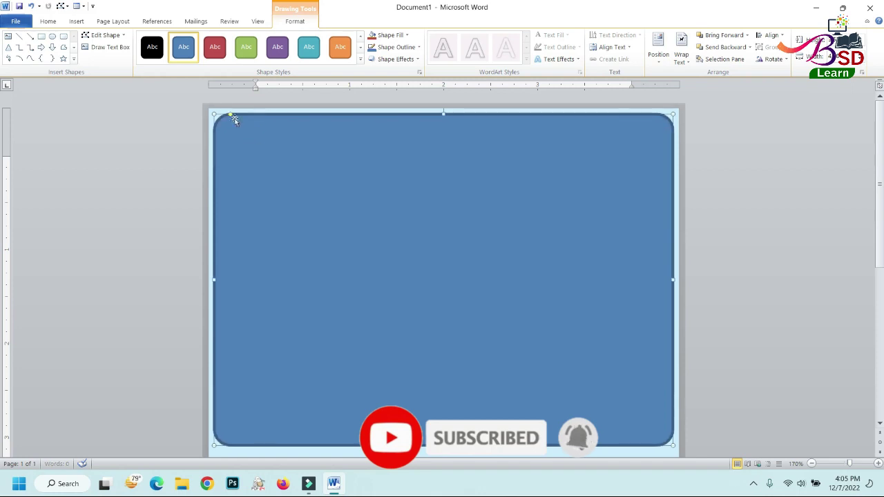
pyautogui.scroll(-2, 425, 212)
pyautogui.keyDown('ctrl'); pyautogui.scroll(-4, 420, 217); pyautogui.keyUp('ctrl')
pyautogui.keyDown('ctrl'); pyautogui.scroll(-3, 176, 246); pyautogui.keyUp('ctrl')
pyautogui.keyDown('ctrl'); pyautogui.scroll(-1, 223, 265); pyautogui.keyUp('ctrl')
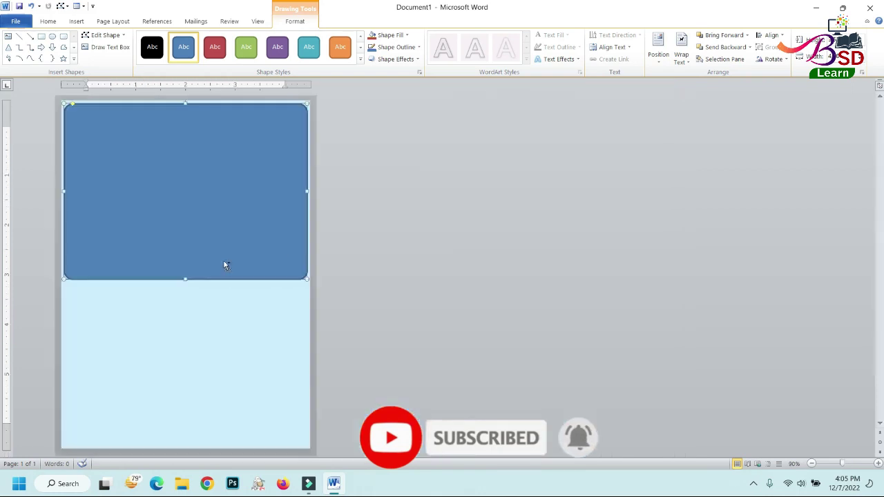
pyautogui.keyDown('ctrl'); pyautogui.scroll(-2, 223, 265); pyautogui.keyUp('ctrl')
pyautogui.moveTo(143, 237); pyautogui.dragTo(140, 363)
pyautogui.keyDown('ctrl'); pyautogui.scroll(4, 263, 311); pyautogui.keyUp('ctrl')
pyautogui.keyDown('ctrl'); pyautogui.scroll(5, 262, 311); pyautogui.keyUp('ctrl')
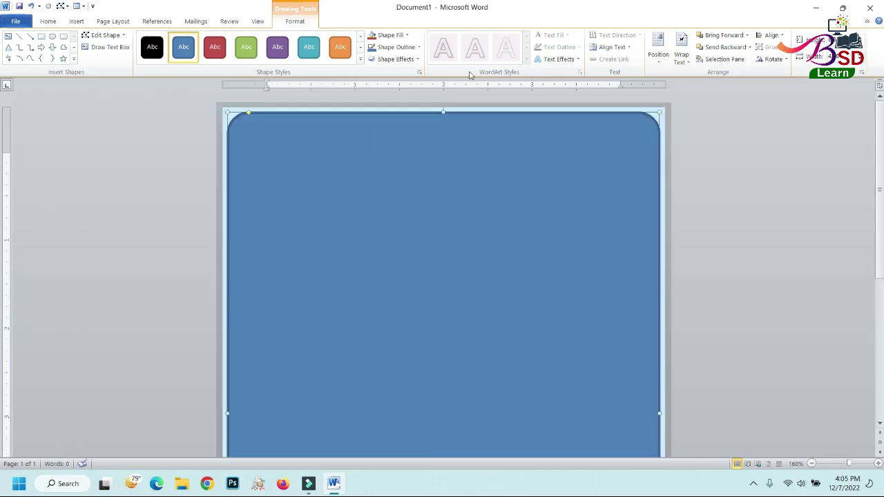
# - Give the rectangle No Fill and a red outline
pyautogui.click(389, 35)
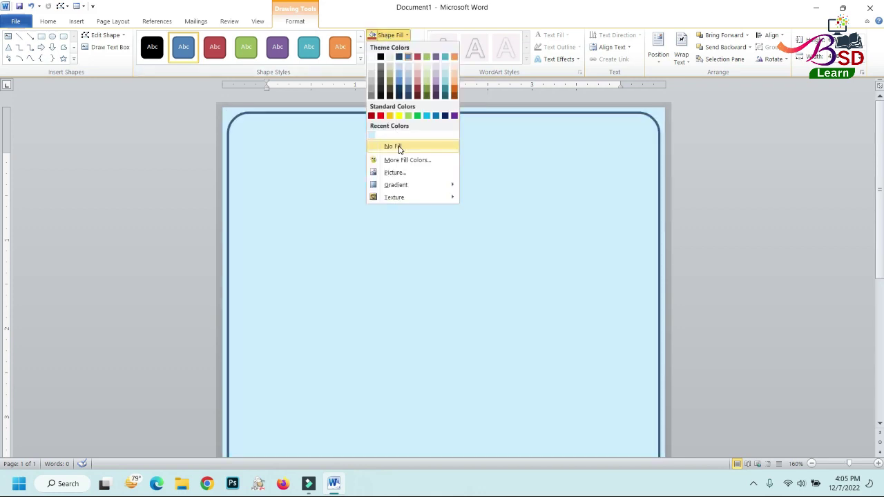
pyautogui.click(396, 47)
pyautogui.click(396, 47)
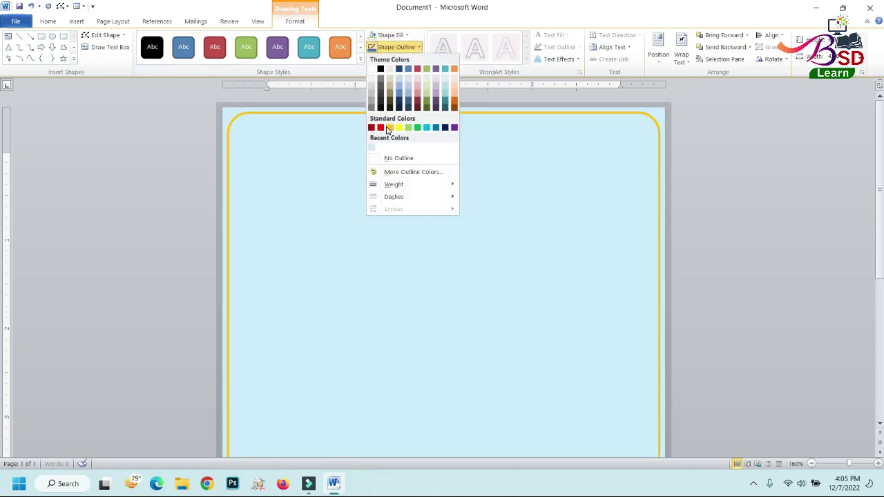
pyautogui.click(385, 128)
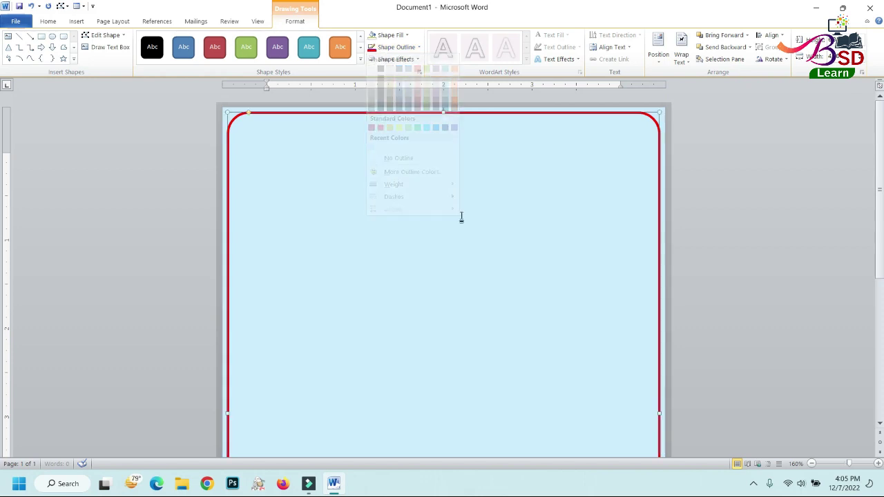
pyautogui.click(458, 217)
pyautogui.scroll(-1, 456, 256)
pyautogui.scroll(-2, 455, 256)
pyautogui.scroll(2, 445, 261)
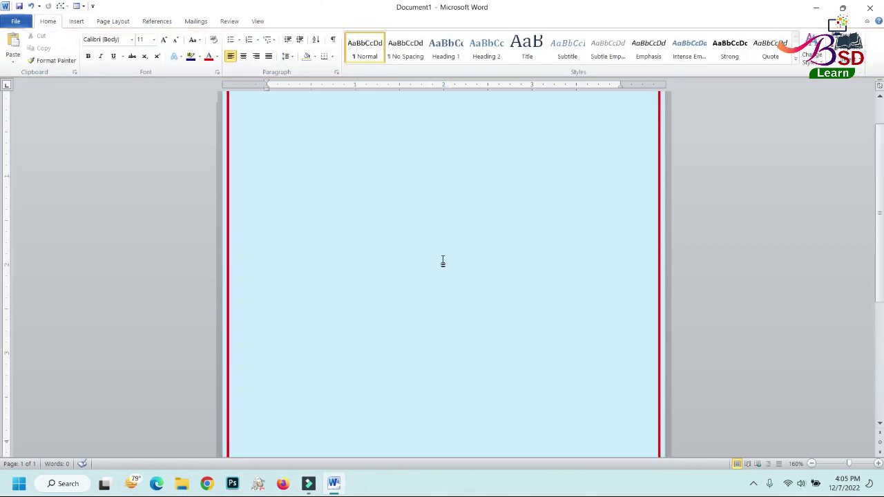
pyautogui.scroll(2, 443, 261)
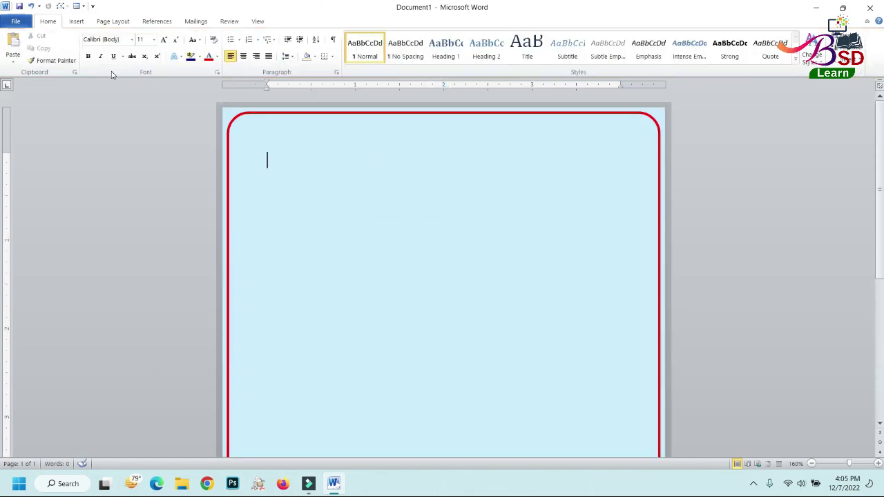
# - Insert the garland picture from the Desktop's Christmas folder
pyautogui.click(77, 21)
pyautogui.click(113, 47)
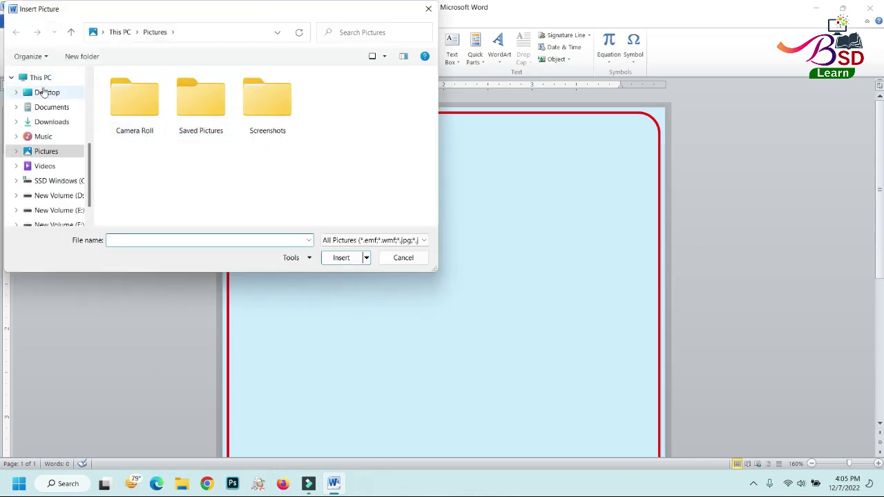
pyautogui.click(43, 92)
pyautogui.doubleClick(200, 116)
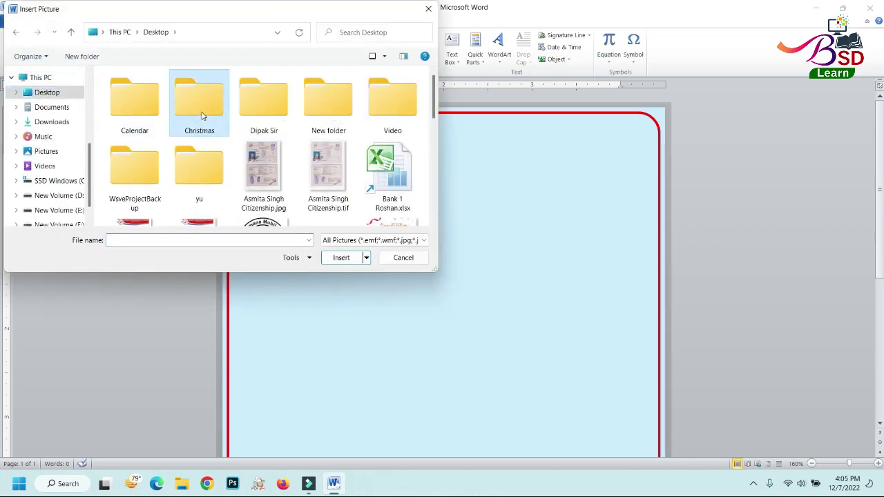
pyautogui.click(201, 118)
pyautogui.click(351, 258)
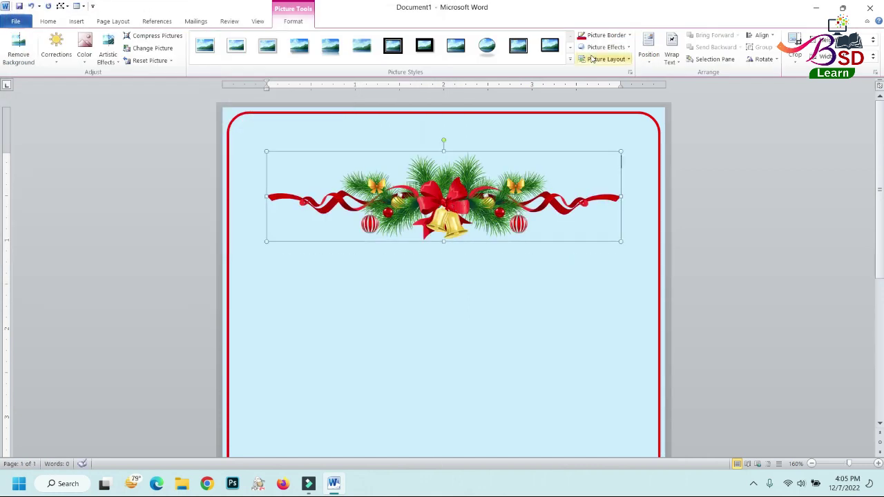
# - Set the garland In Front of Text, move it to the top and widen it to the border
pyautogui.click(671, 55)
pyautogui.click(704, 154)
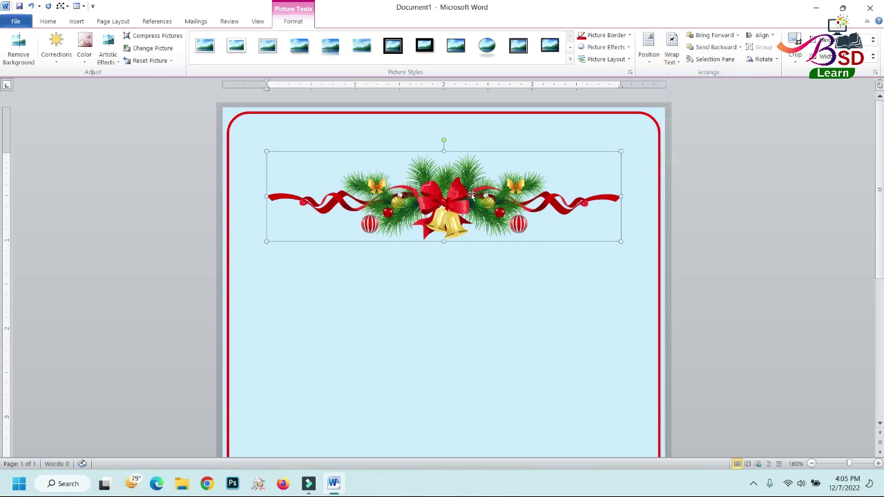
pyautogui.moveTo(469, 195)
pyautogui.mouseDown()
pyautogui.moveTo(465, 155)
pyautogui.moveTo(452, 157)
pyautogui.mouseUp()
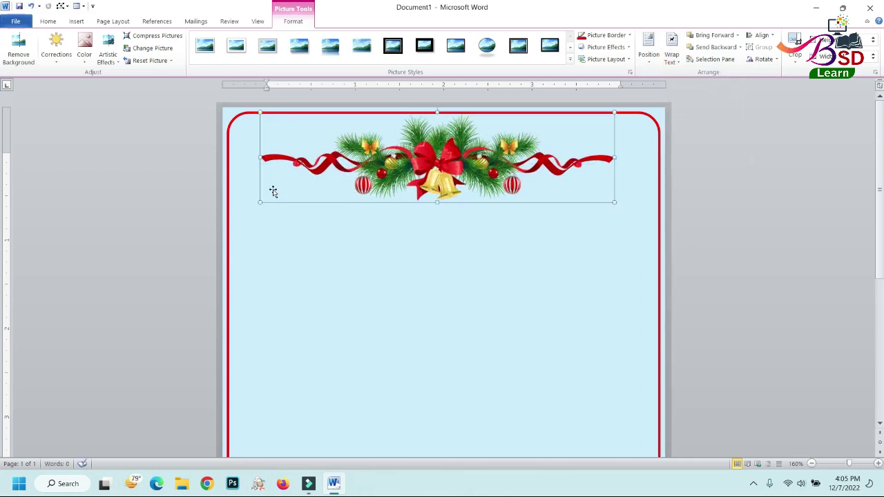
pyautogui.moveTo(259, 201); pyautogui.dragTo(244, 209)
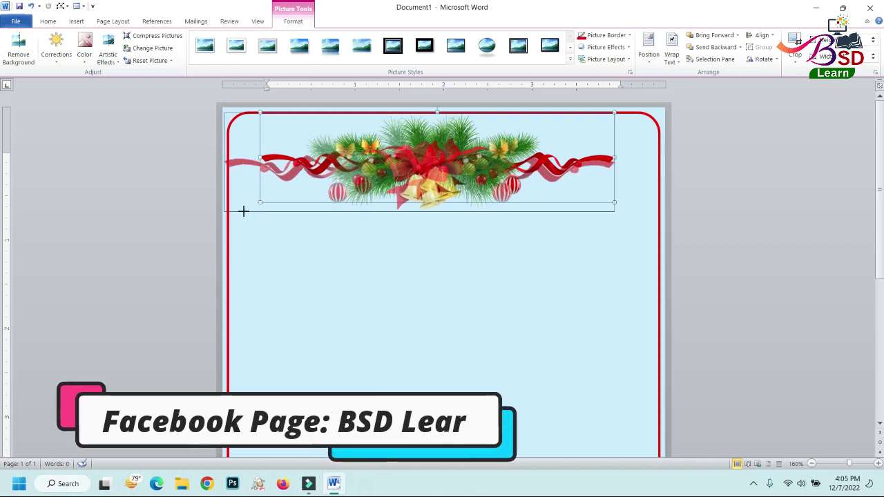
pyautogui.moveTo(244, 209); pyautogui.dragTo(243, 211)
pyautogui.moveTo(614, 212)
pyautogui.mouseDown()
pyautogui.moveTo(662, 215)
pyautogui.moveTo(662, 224)
pyautogui.mouseUp()
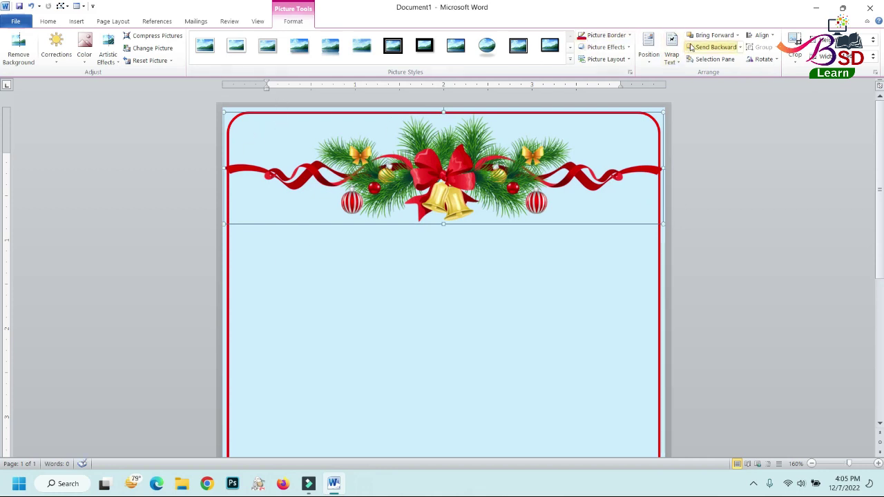
# - Set the red border's outline weight to 4½ pt
pyautogui.click(659, 290)
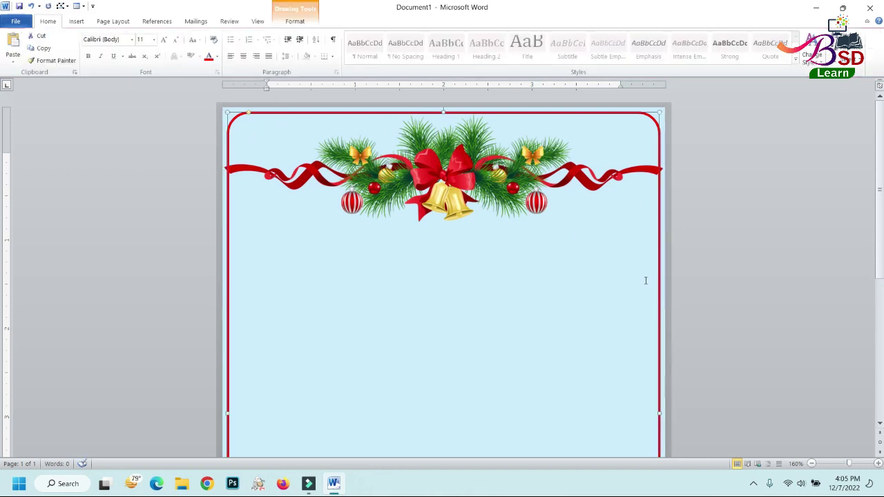
pyautogui.click(293, 22)
pyautogui.click(390, 47)
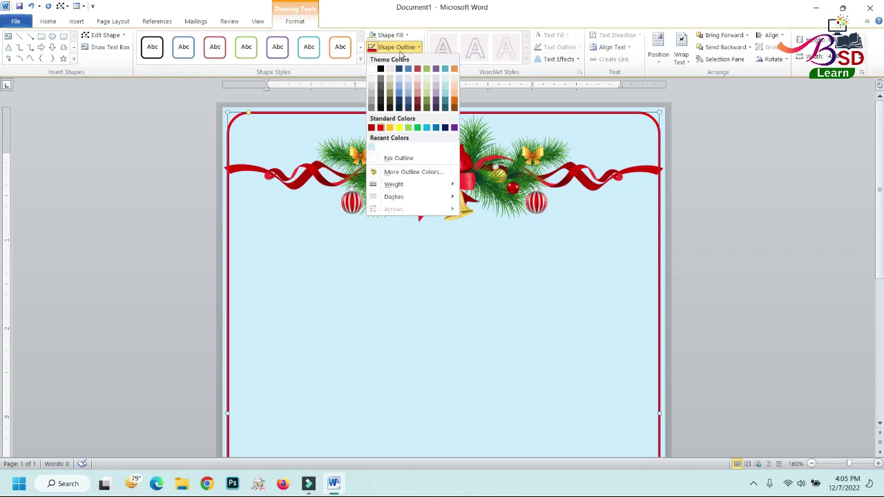
pyautogui.click(411, 172)
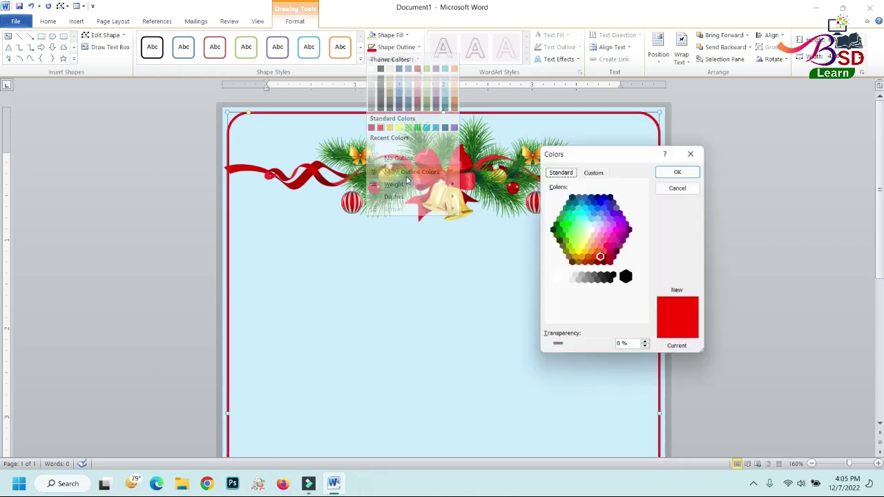
pyautogui.click(689, 154)
pyautogui.click(396, 47)
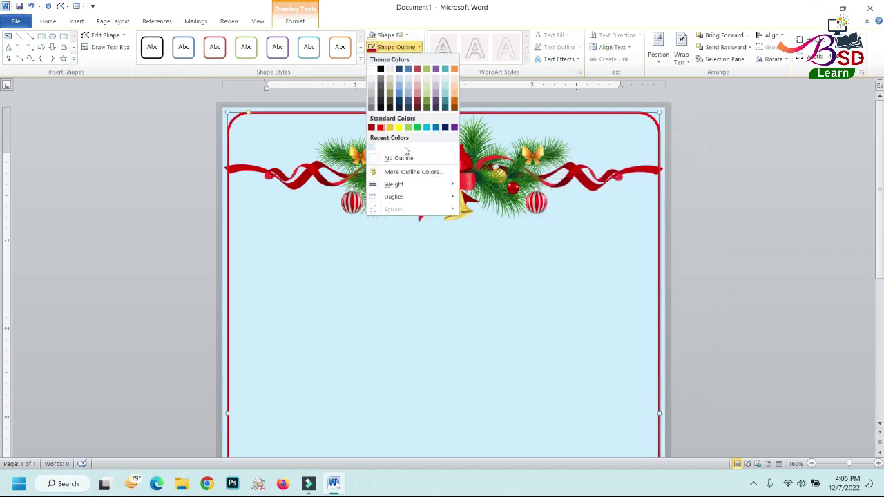
pyautogui.moveTo(417, 188)
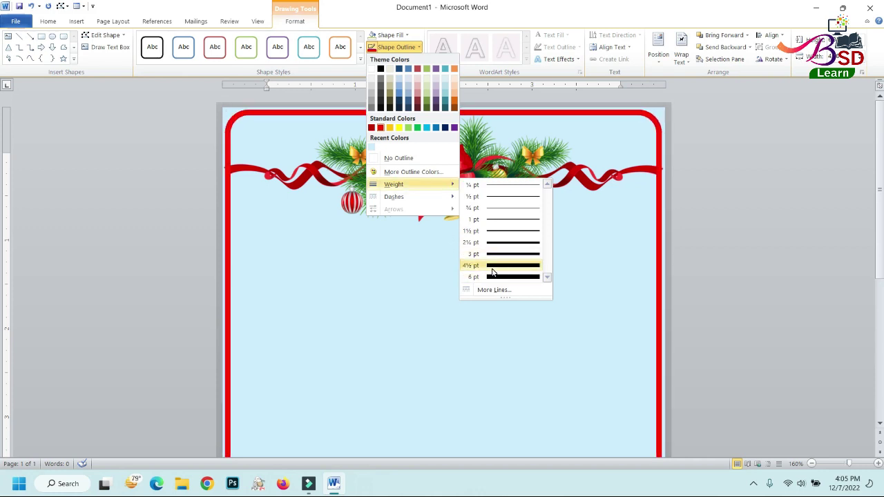
pyautogui.click(493, 269)
# - Nudge the holly garland picture back into its original position
pyautogui.click(299, 185)
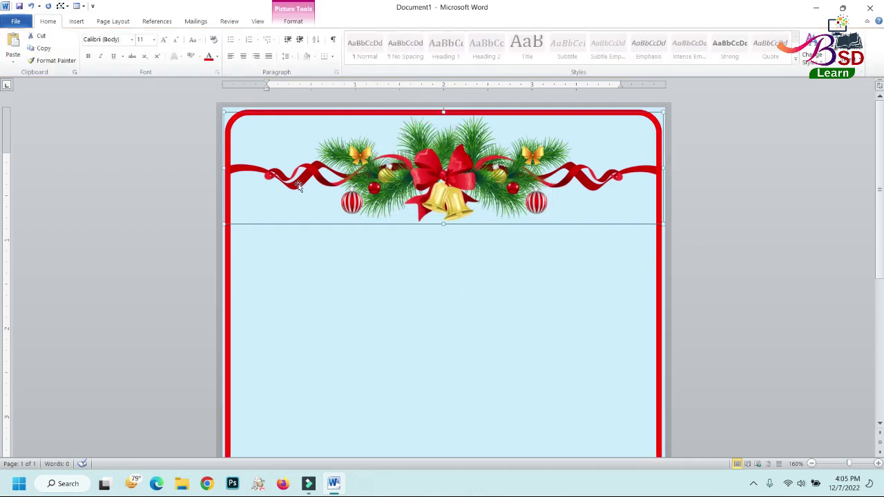
pyautogui.moveTo(299, 185); pyautogui.dragTo(299, 185)
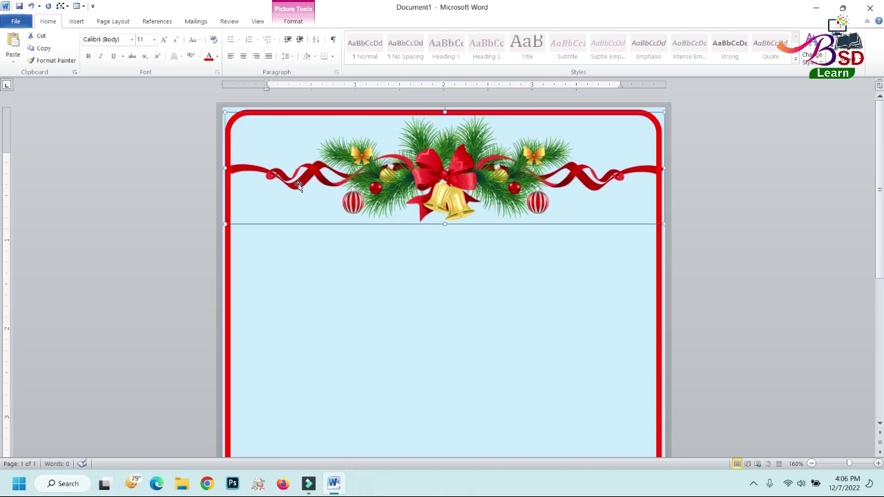
pyautogui.press('Left')
pyautogui.press('Left')
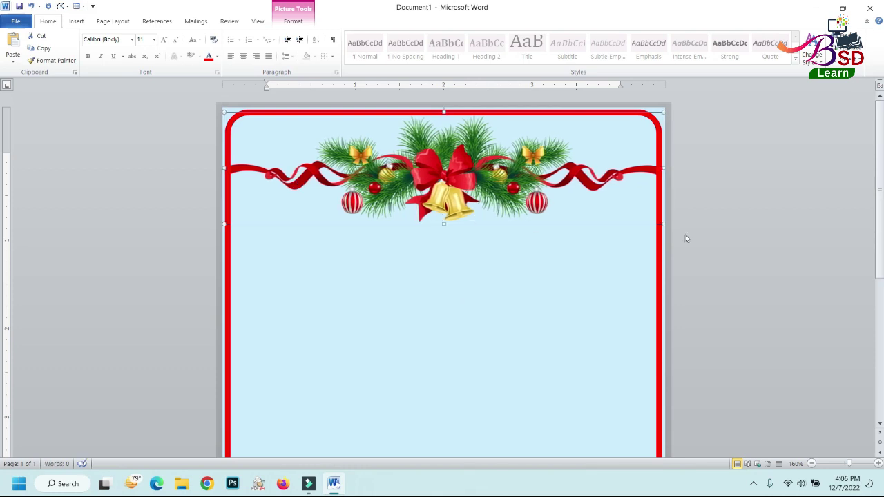
pyautogui.click(781, 236)
pyautogui.keyDown('ctrl'); pyautogui.scroll(-7, 468, 277); pyautogui.keyUp('ctrl')
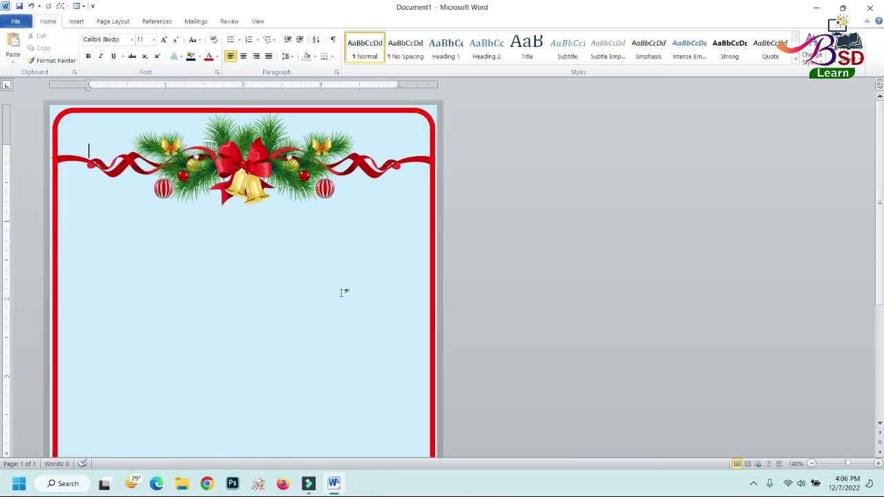
pyautogui.keyDown('ctrl'); pyautogui.scroll(6, 307, 307); pyautogui.keyUp('ctrl')
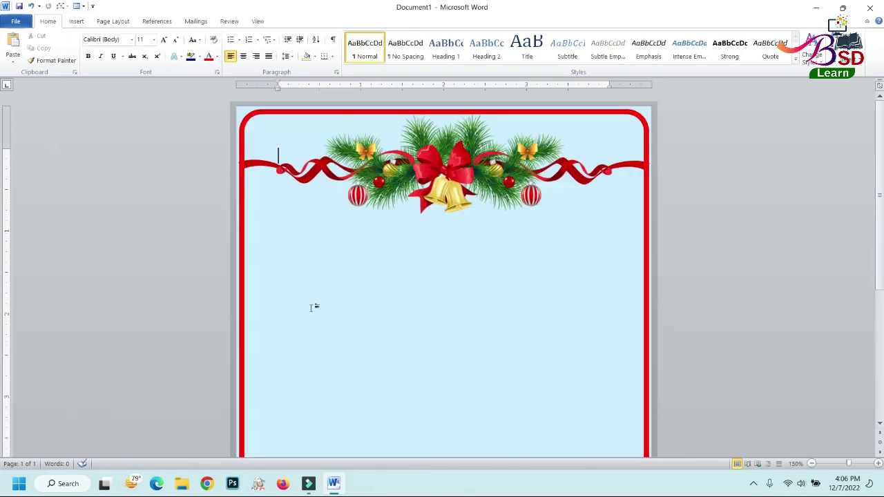
pyautogui.keyDown('ctrl'); pyautogui.scroll(2, 313, 306); pyautogui.keyUp('ctrl')
# - Insert a first-style WordArt box below the garland and replace its text with 'marry christmas'
pyautogui.click(77, 22)
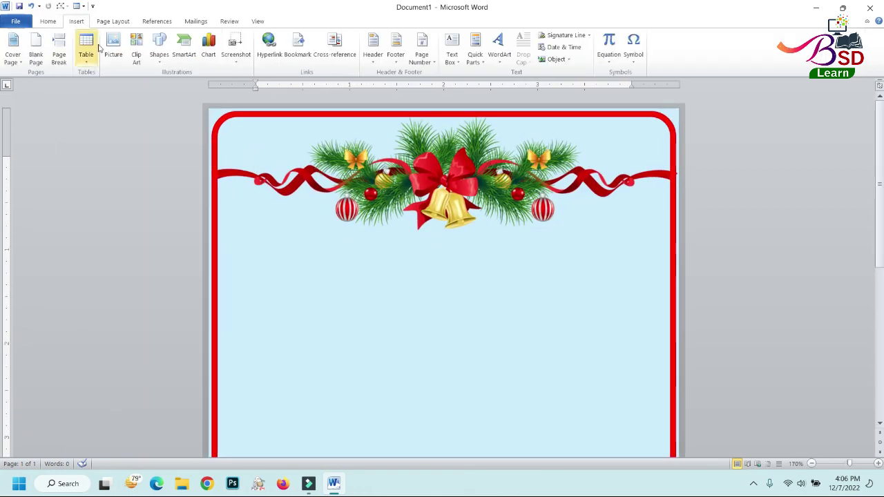
pyautogui.click(499, 48)
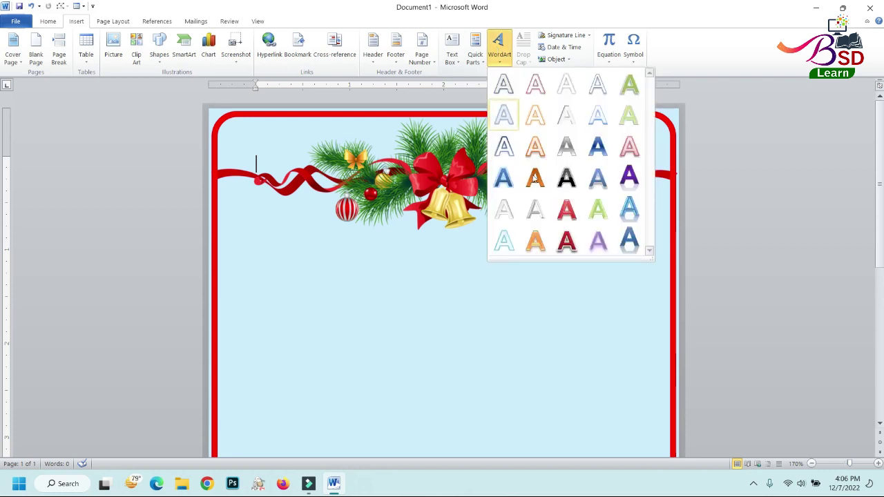
pyautogui.click(503, 83)
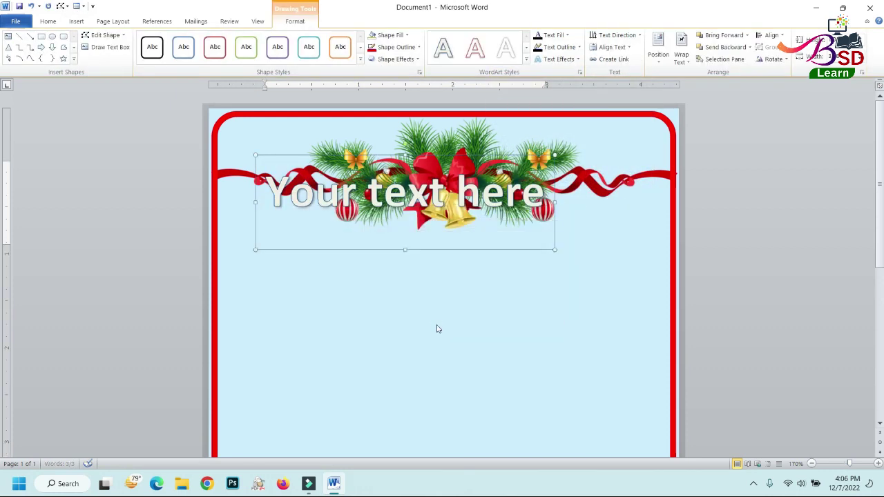
pyautogui.moveTo(429, 254); pyautogui.dragTo(437, 332)
pyautogui.tripleClick(373, 276)
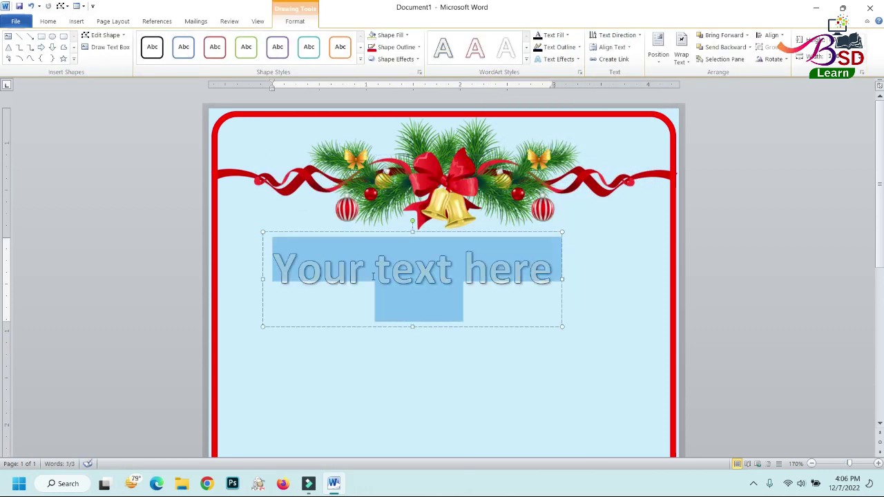
pyautogui.write('marry christmas')
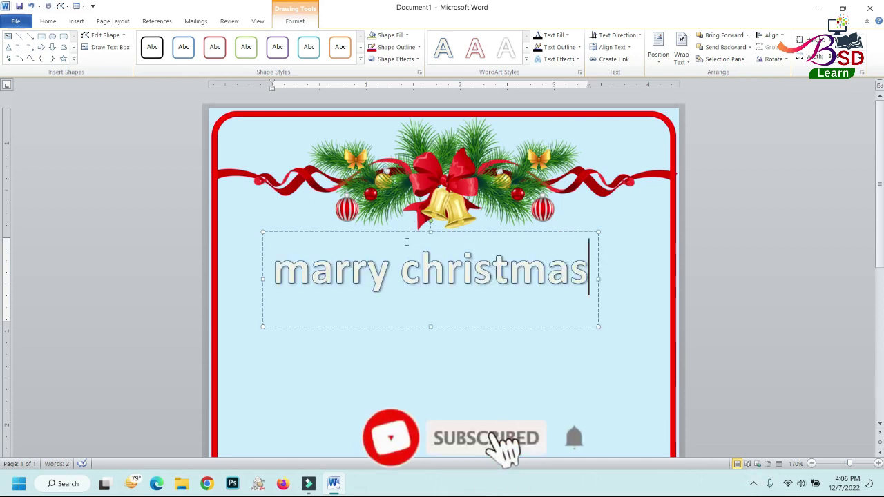
pyautogui.click(406, 232)
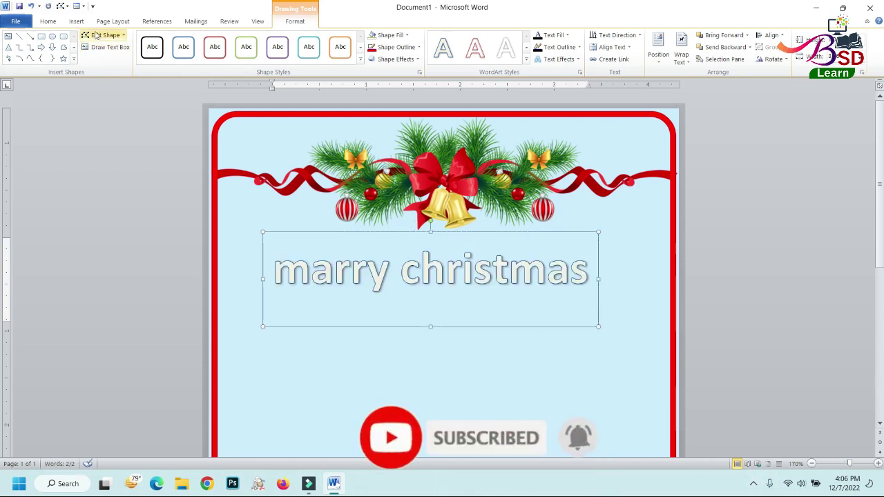
# - Set the WordArt title's font to English script
pyautogui.click(58, 23)
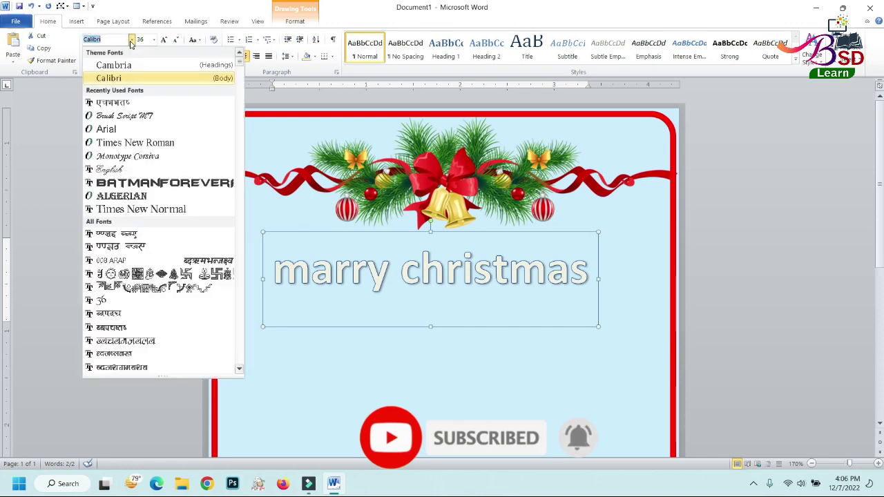
pyautogui.click(132, 40)
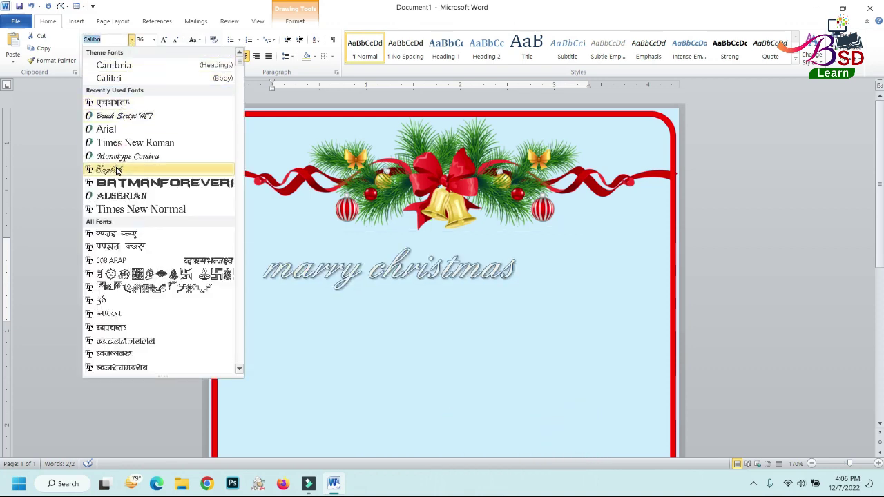
pyautogui.click(117, 170)
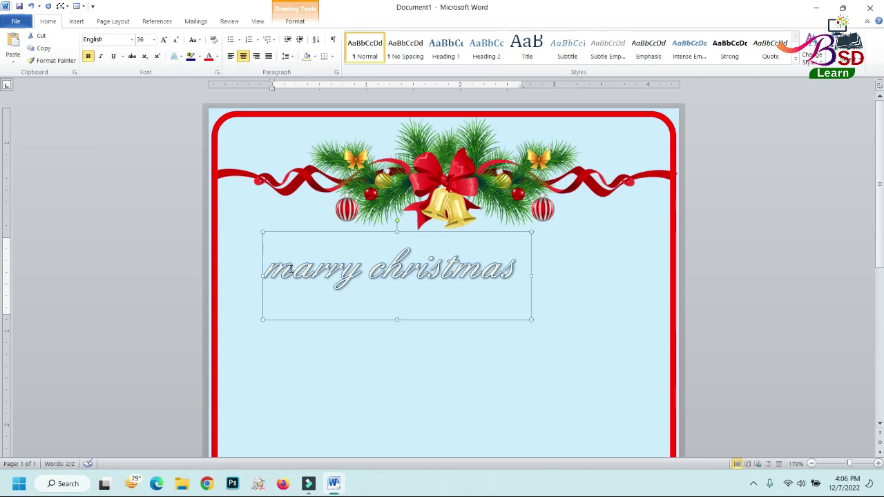
# - Capitalise the title to read 'Marry Christmas'
pyautogui.moveTo(289, 268); pyautogui.dragTo(276, 271)
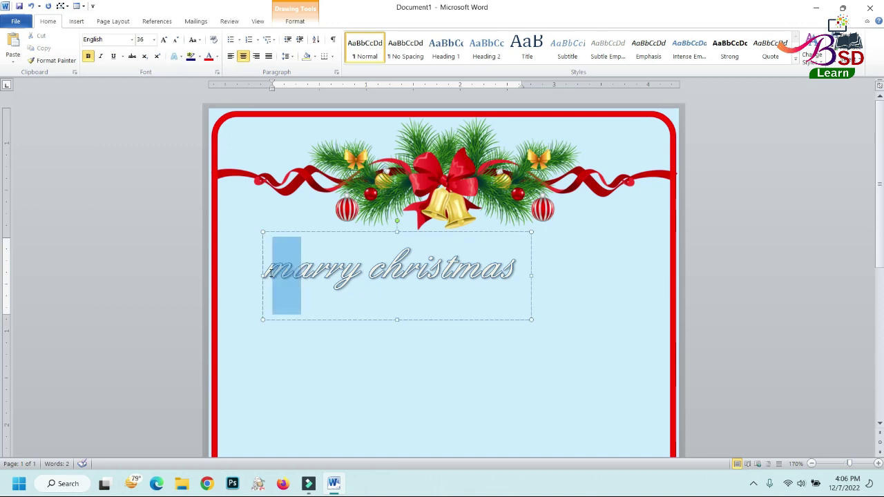
pyautogui.write('M')
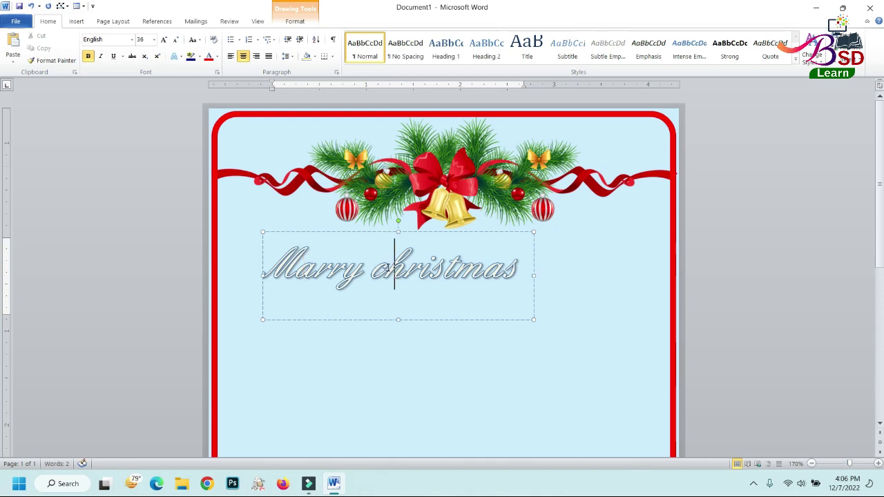
pyautogui.click(387, 268)
pyautogui.press('BackSpace')
pyautogui.write('C')
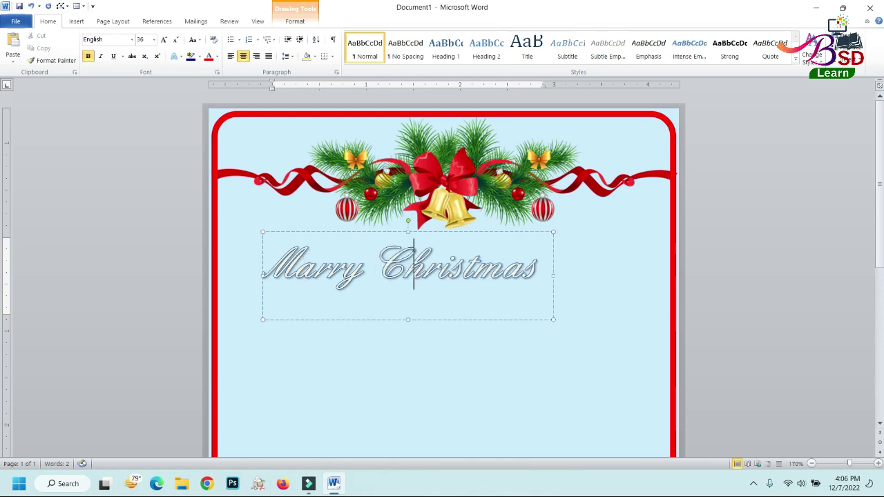
pyautogui.click(449, 231)
pyautogui.click(295, 21)
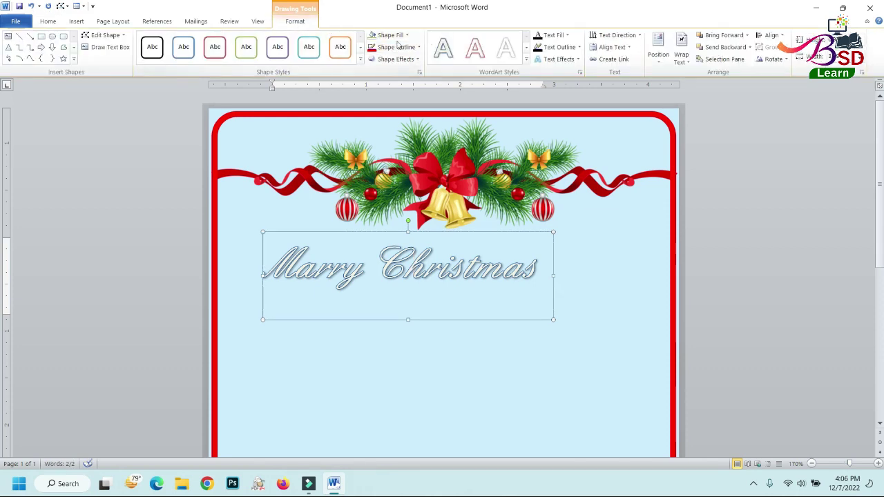
# - Set the title's font size to 40
pyautogui.click(48, 21)
pyautogui.click(162, 40)
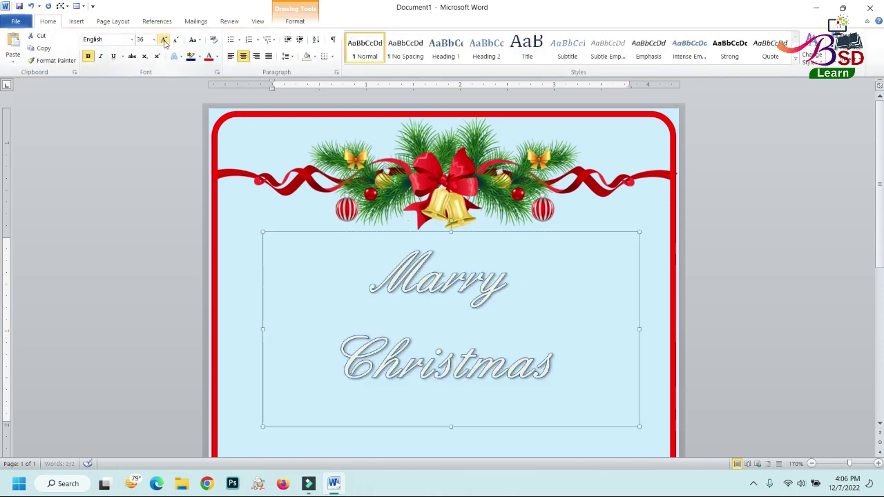
pyautogui.click(175, 40)
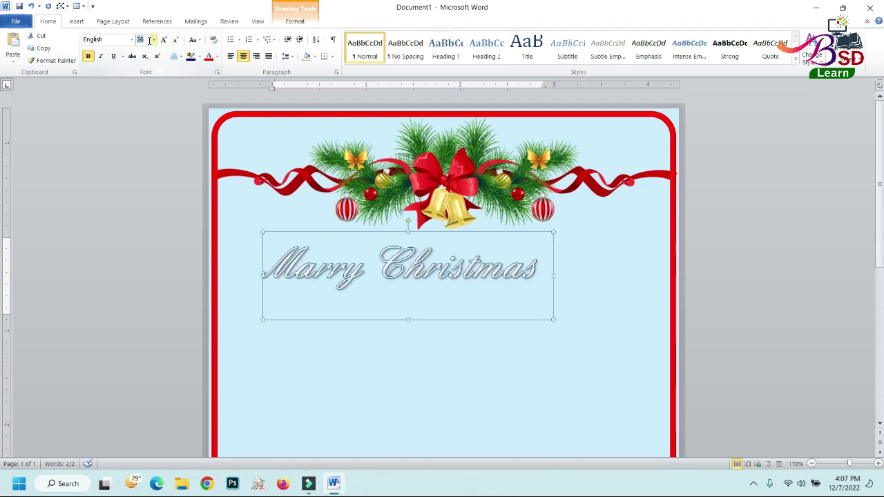
pyautogui.write('40')
pyautogui.press('Return')
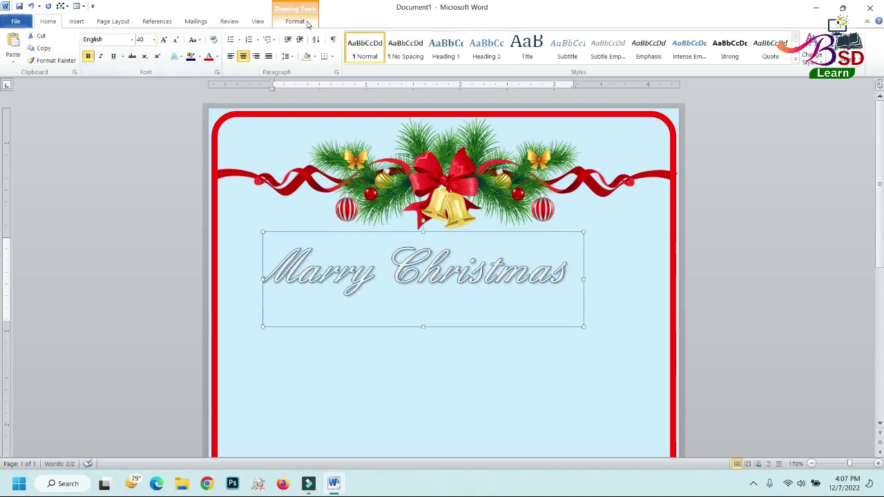
# - Give the title red text fill, no text outline and an outer shadow
pyautogui.click(308, 25)
pyautogui.click(553, 35)
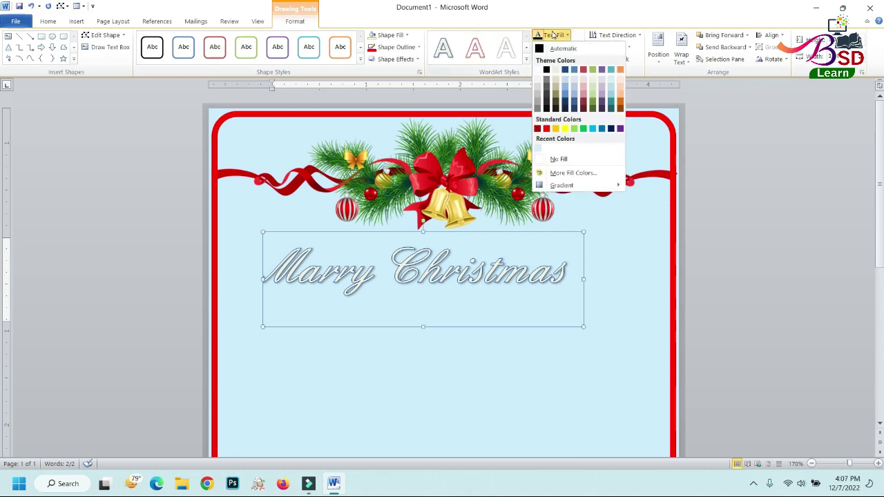
pyautogui.click(547, 129)
pyautogui.click(558, 47)
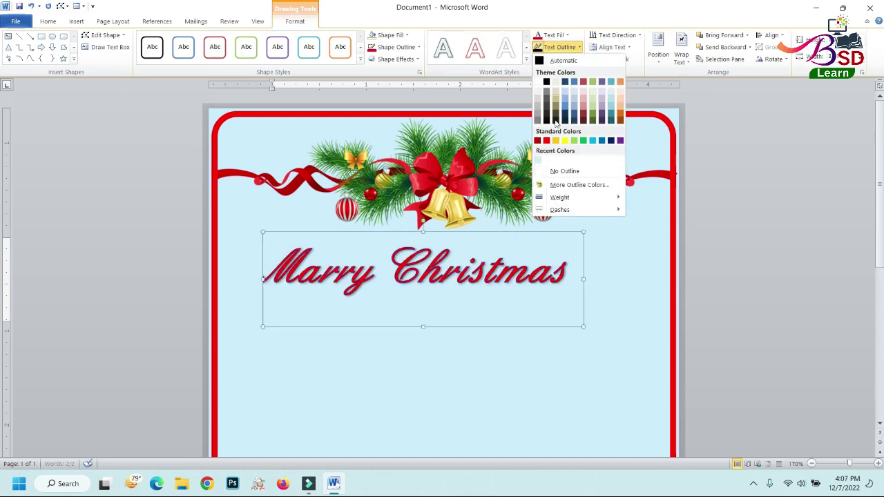
pyautogui.click(557, 172)
pyautogui.click(558, 59)
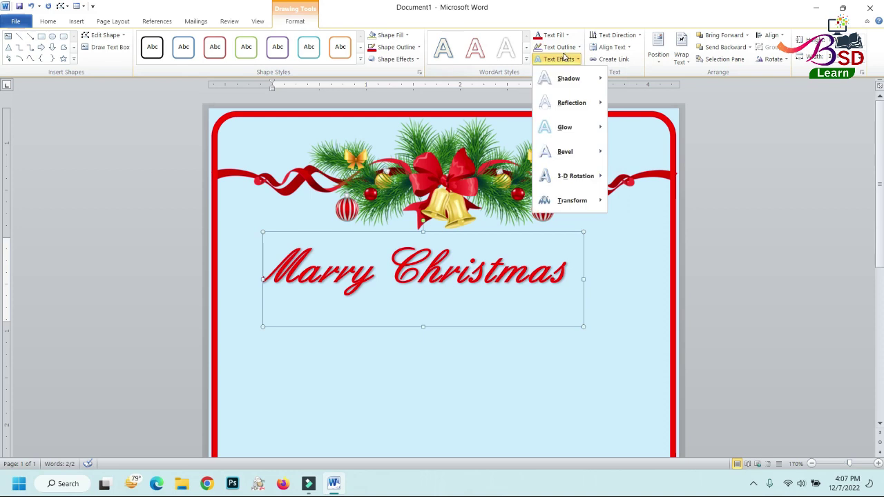
pyautogui.moveTo(582, 82)
pyautogui.click(665, 145)
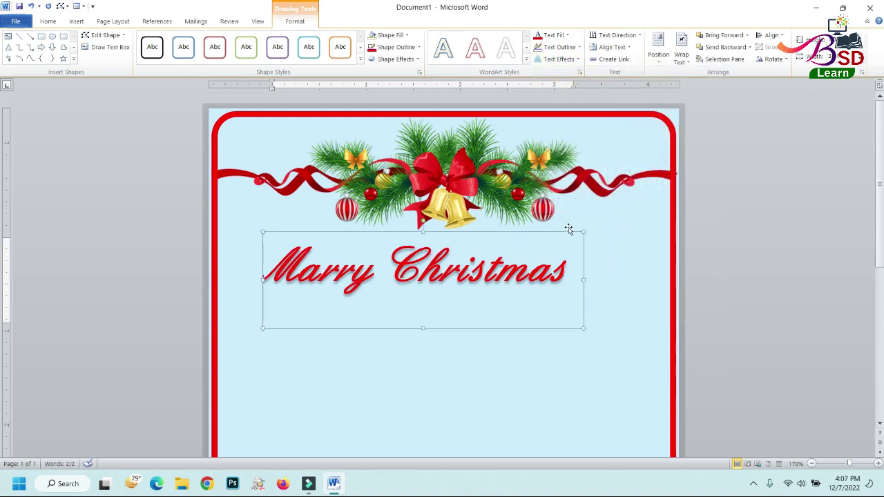
# - Nudge the title box right and trim its bottom to just under the text
pyautogui.press('Right')
pyautogui.press('Right')
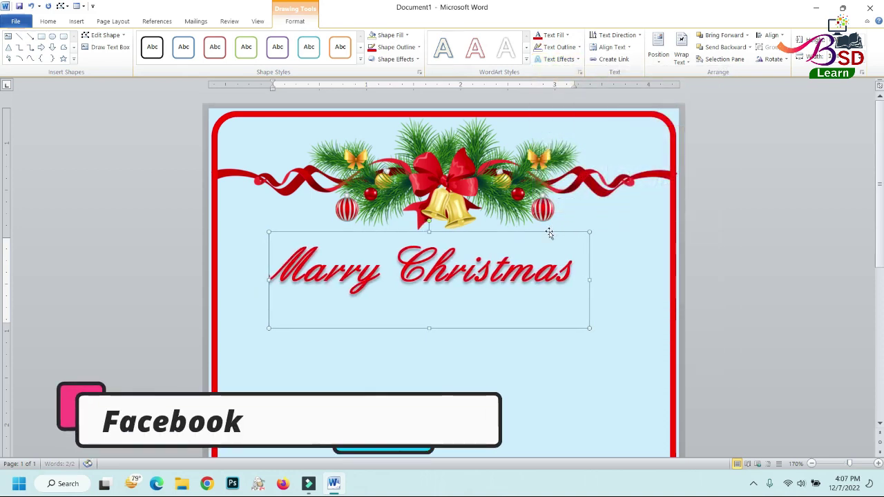
pyautogui.press('Right')
pyautogui.press('Right')
pyautogui.press('Right')
pyautogui.press('Right')
pyautogui.press('Right')
pyautogui.press('Right')
pyautogui.press('Right')
pyautogui.press('Right')
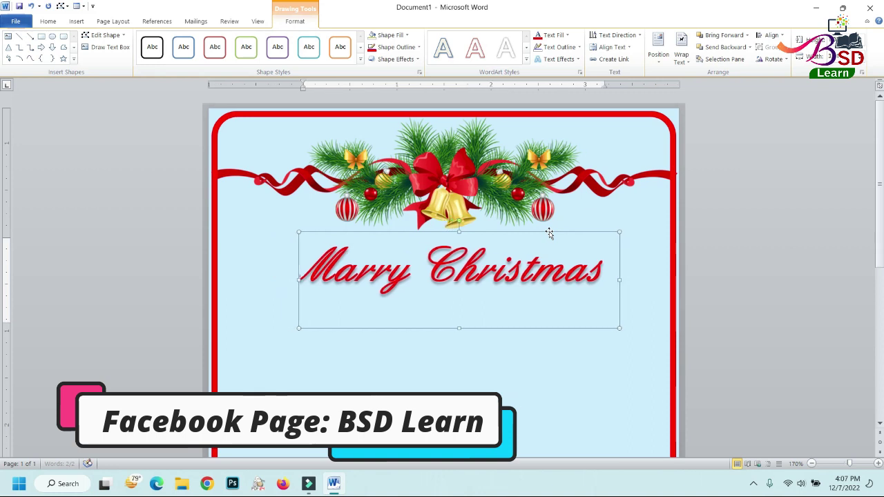
pyautogui.press('Right')
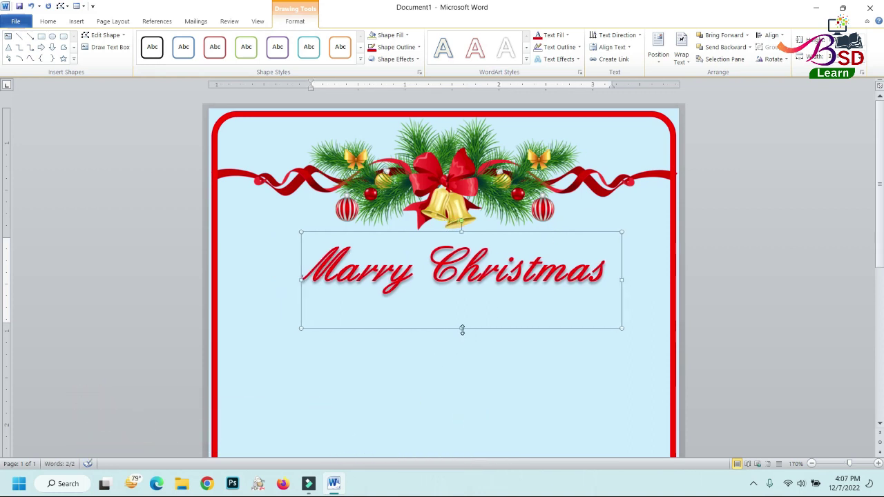
pyautogui.moveTo(461, 328); pyautogui.dragTo(461, 305)
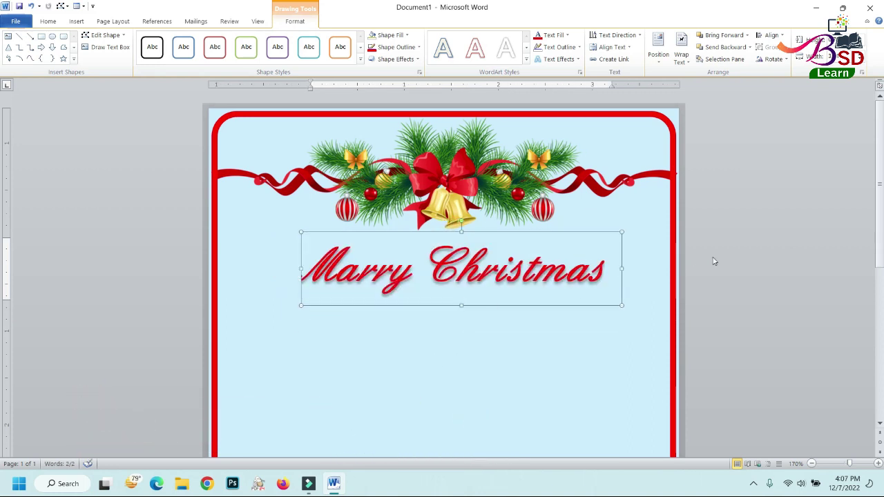
pyautogui.click(639, 276)
# - Draw a thin bar shape below the title
pyautogui.scroll(-2, 438, 282)
pyautogui.scroll(-1, 438, 281)
pyautogui.scroll(-2, 404, 280)
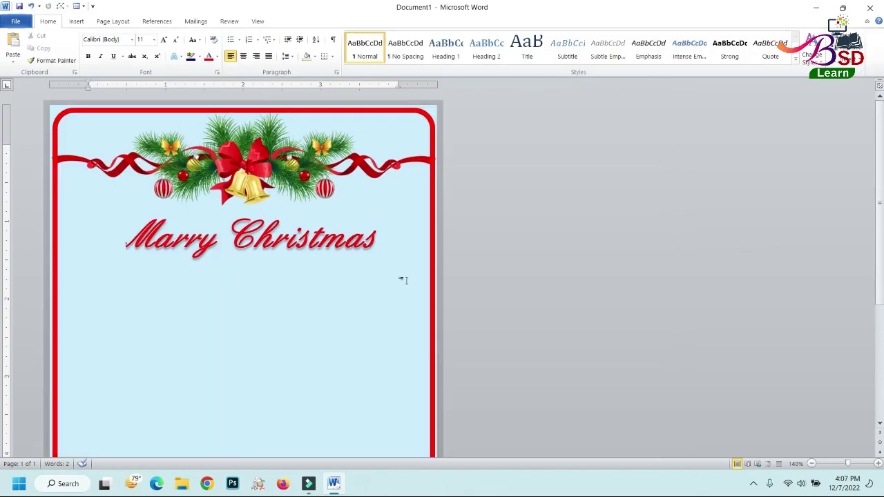
pyautogui.scroll(-2, 325, 251)
pyautogui.scroll(-4, 325, 250)
pyautogui.scroll(3, 239, 248)
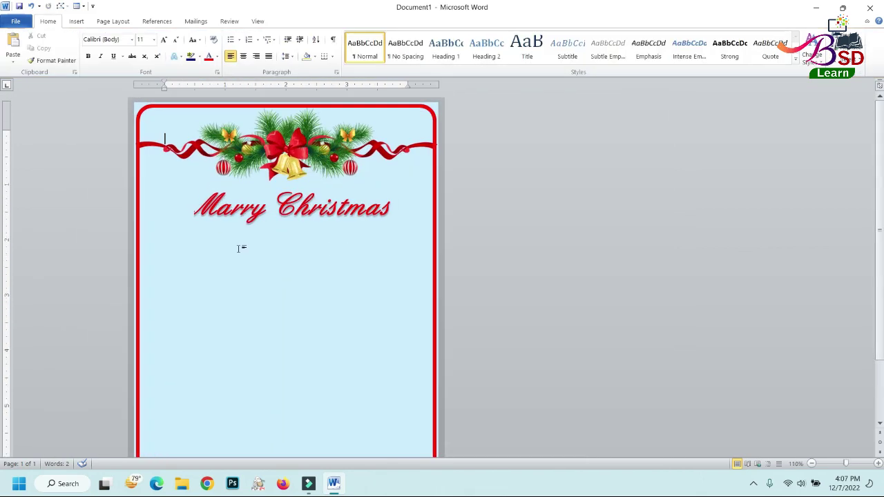
pyautogui.keyDown('ctrl'); pyautogui.scroll(1, 239, 248); pyautogui.keyUp('ctrl')
pyautogui.keyDown('ctrl'); pyautogui.scroll(4, 239, 249); pyautogui.keyUp('ctrl')
pyautogui.scroll(-2, 373, 240)
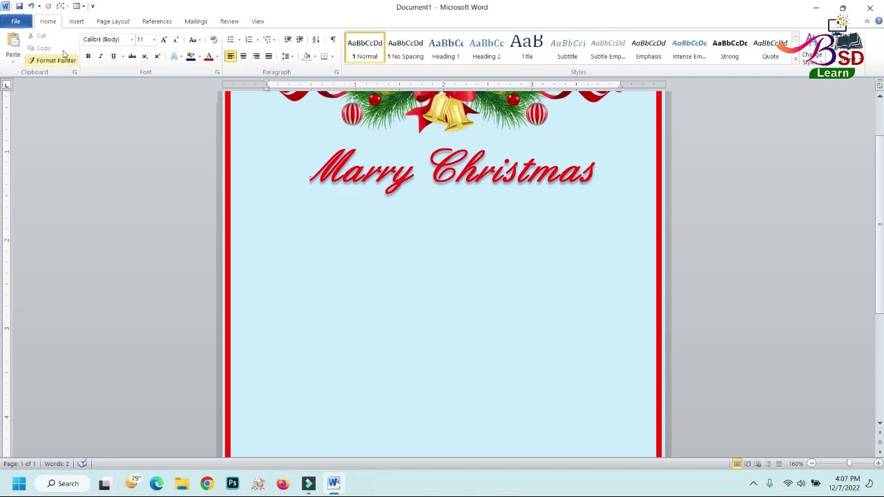
pyautogui.click(76, 22)
pyautogui.click(159, 49)
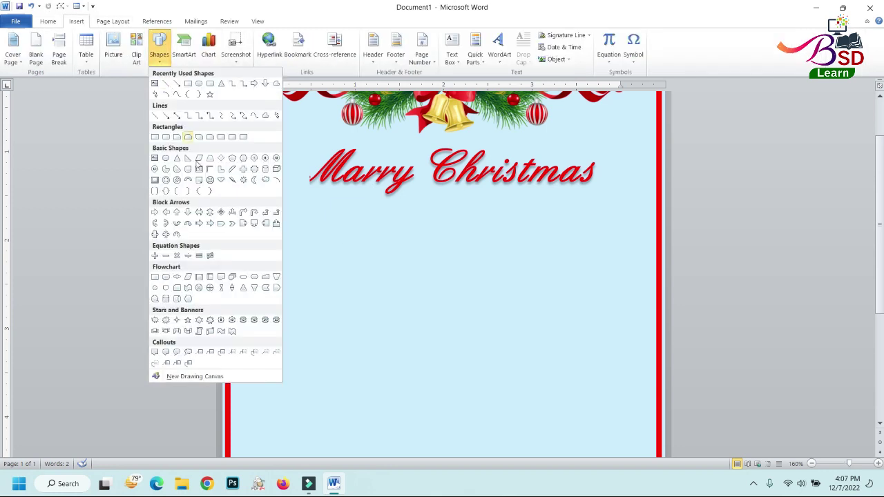
pyautogui.click(198, 159)
pyautogui.moveTo(292, 228)
pyautogui.mouseDown()
pyautogui.moveTo(447, 244)
pyautogui.moveTo(612, 233)
pyautogui.mouseUp()
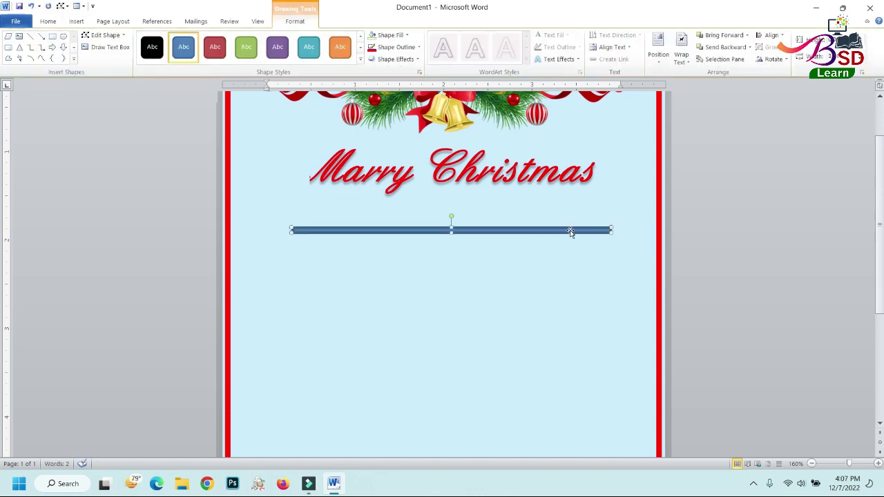
# - Give the bar No Outline and a gold fill
pyautogui.click(740, 265)
pyautogui.click(538, 278)
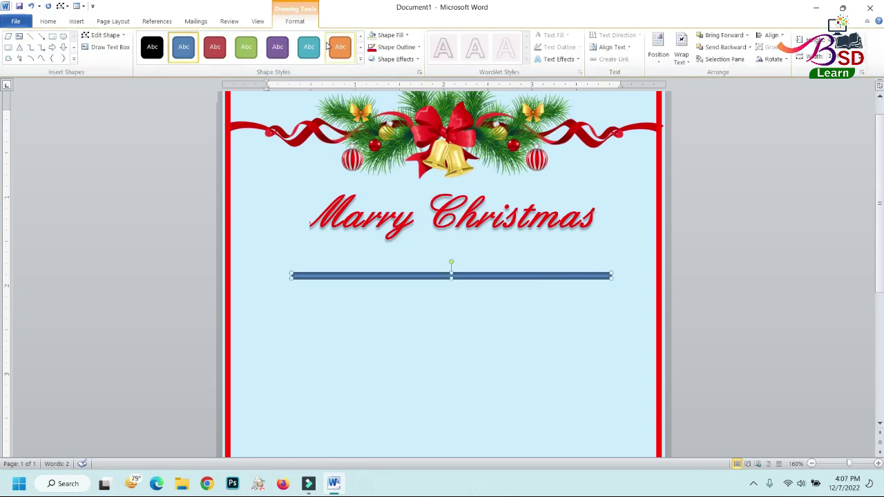
pyautogui.click(395, 47)
pyautogui.click(388, 158)
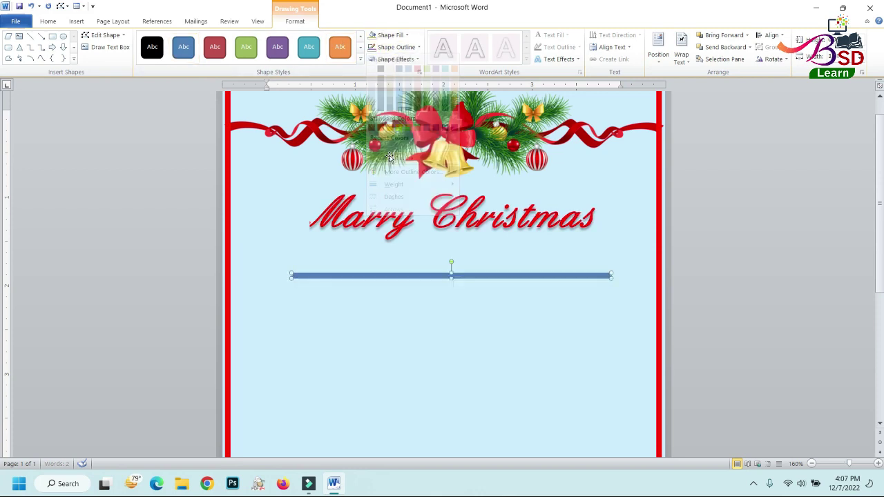
pyautogui.click(388, 35)
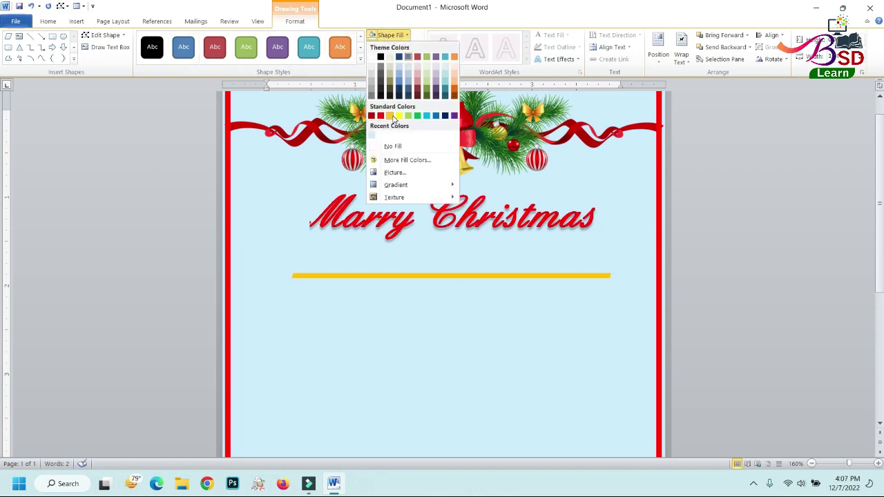
pyautogui.click(390, 116)
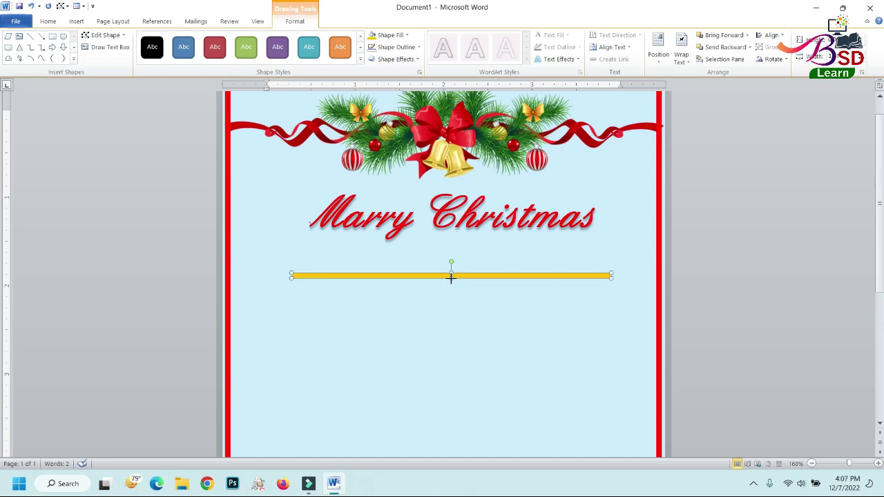
# - Position the gold bar directly beneath the Marry Christmas title
pyautogui.keyDown('ctrl'); pyautogui.scroll(9, 451, 276); pyautogui.keyUp('ctrl')
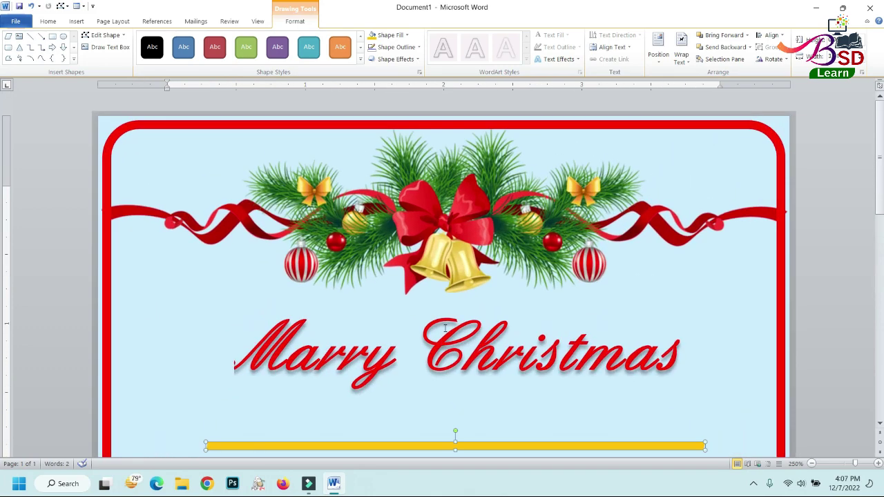
pyautogui.scroll(-5, 444, 281)
pyautogui.scroll(3, 444, 281)
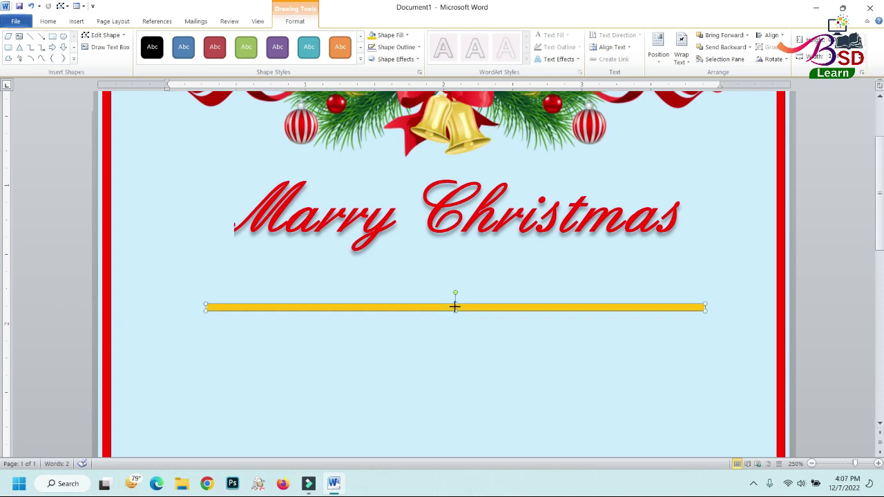
pyautogui.moveTo(454, 307); pyautogui.dragTo(450, 257)
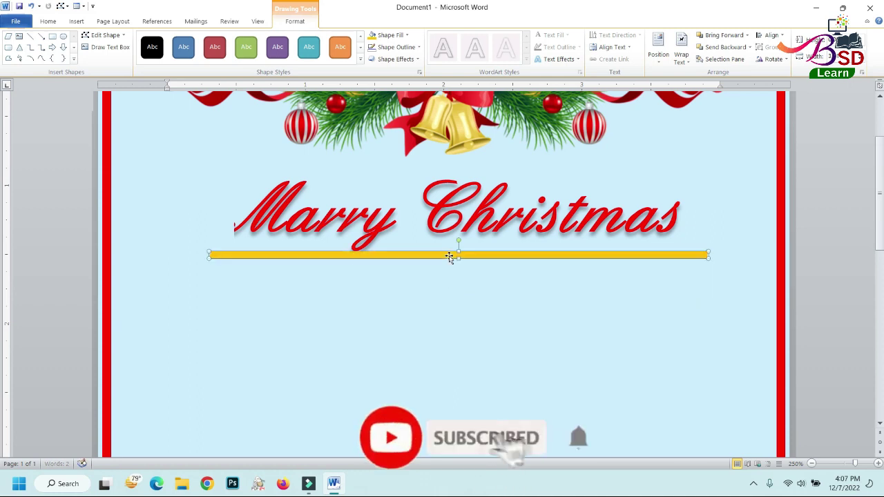
pyautogui.press('Down')
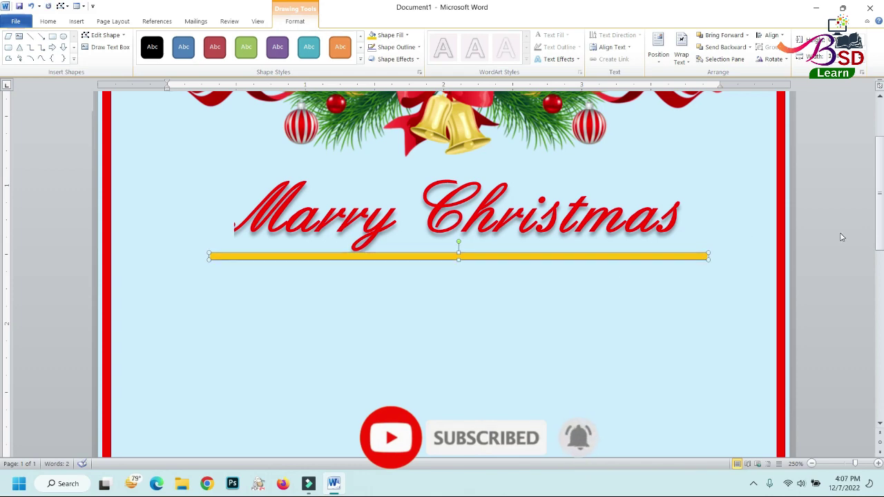
pyautogui.click(841, 237)
pyautogui.scroll(-2, 841, 236)
# - Draw a text box under the gold bar and paste in the happiness-and-small-bills greeting
pyautogui.scroll(-4, 381, 239)
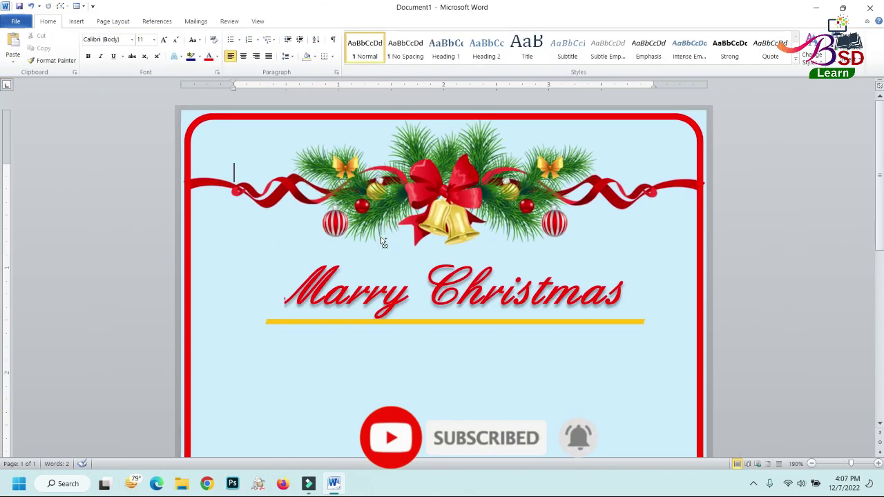
pyautogui.scroll(-4, 376, 263)
pyautogui.scroll(-3, 371, 260)
pyautogui.scroll(-1, 371, 260)
pyautogui.scroll(-4, 367, 258)
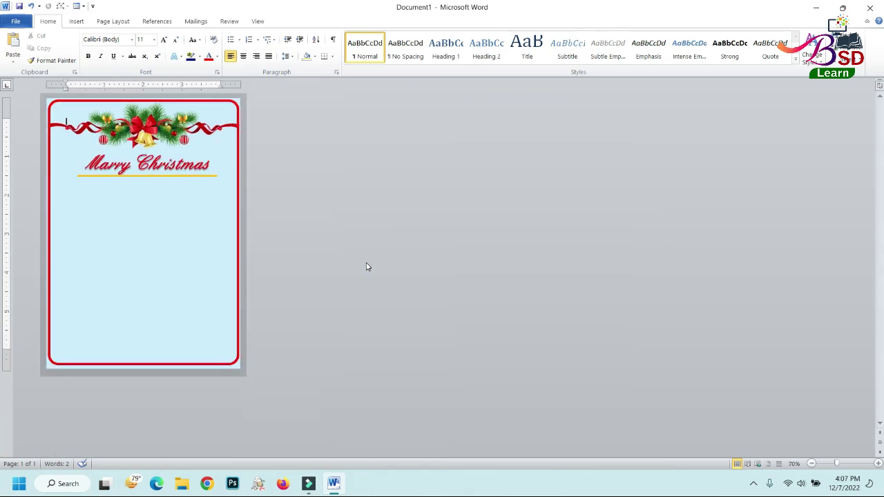
pyautogui.scroll(2, 366, 267)
pyautogui.scroll(1, 361, 265)
pyautogui.click(76, 21)
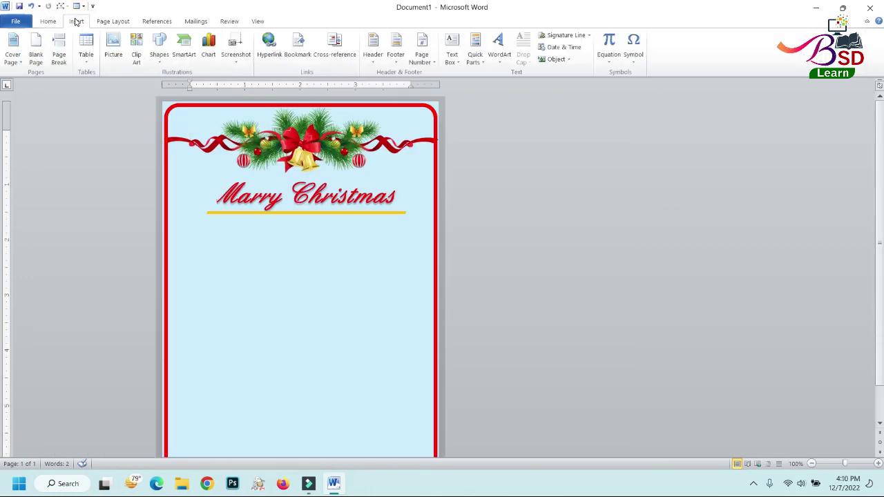
pyautogui.click(154, 47)
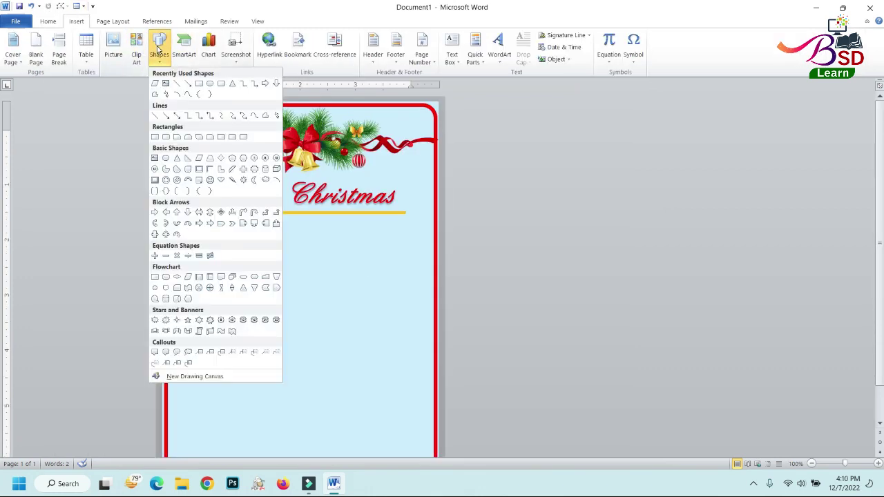
pyautogui.click(156, 158)
pyautogui.moveTo(193, 225); pyautogui.dragTo(412, 257)
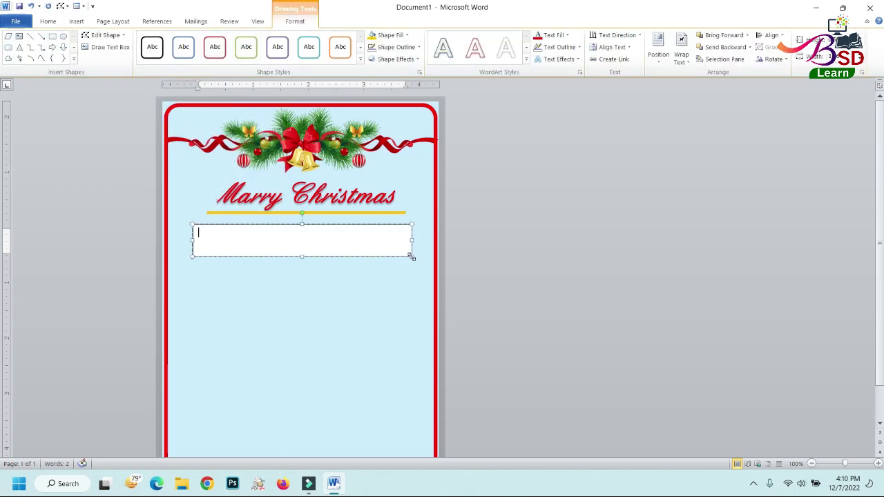
pyautogui.write('Merry Christmas! May your happiness be large and your bills be small')
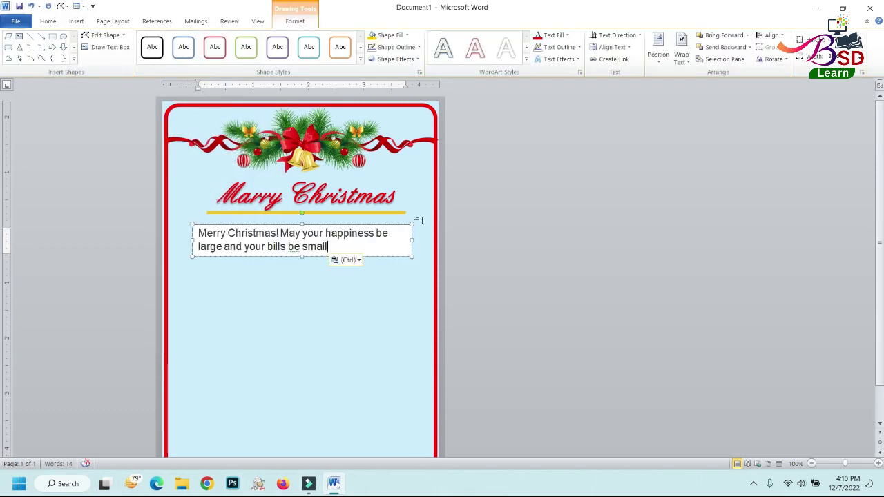
# - Set the greeting to 16 pt and make its text box taller so the last line fits
pyautogui.click(48, 21)
pyautogui.click(114, 43)
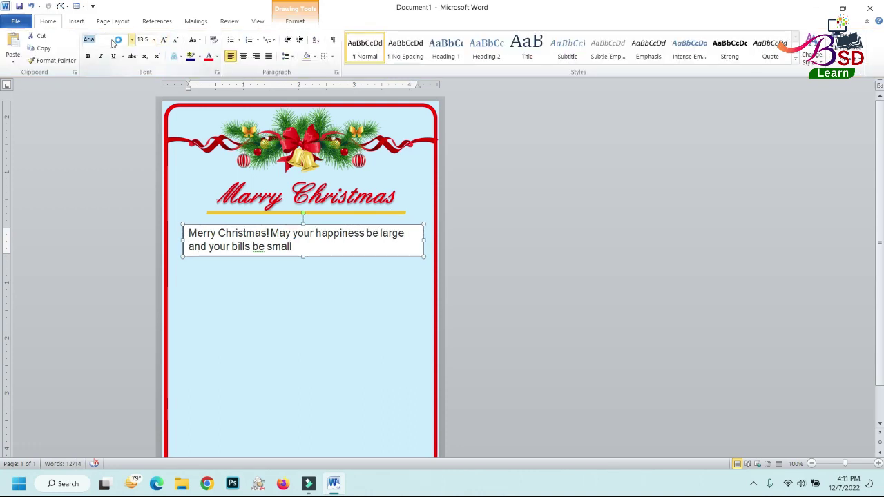
pyautogui.click(149, 40)
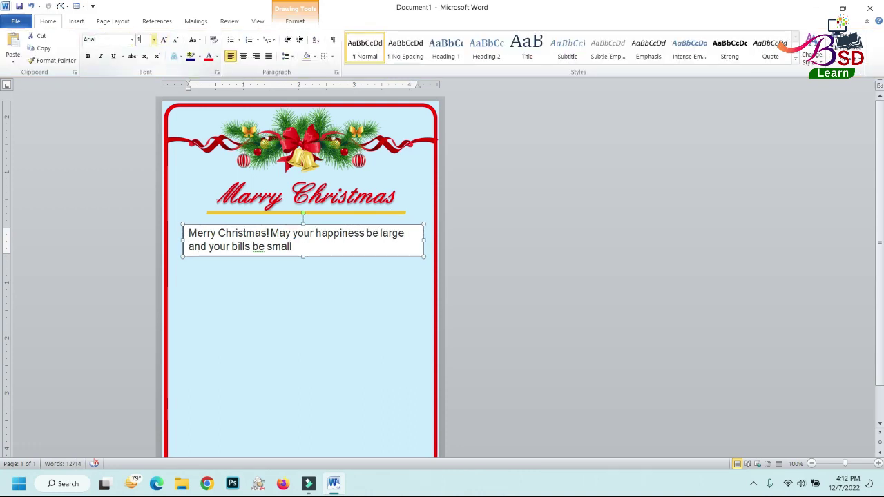
pyautogui.write('16')
pyautogui.press('Return')
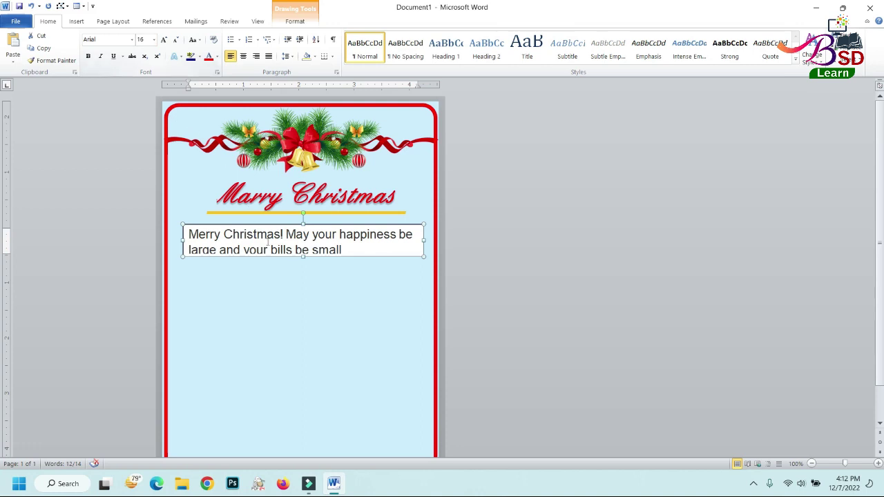
pyautogui.moveTo(302, 256); pyautogui.dragTo(304, 261)
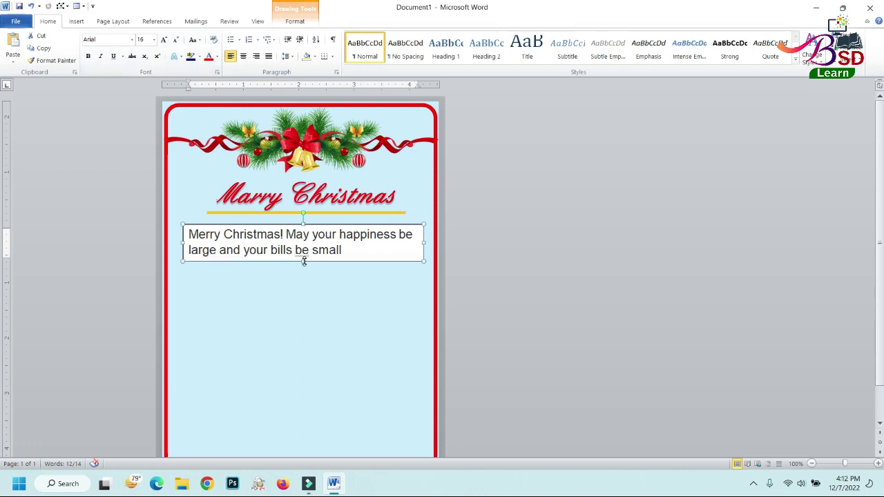
# - Give the greeting text box no fill and remove any highlight from the greeting
pyautogui.click(294, 21)
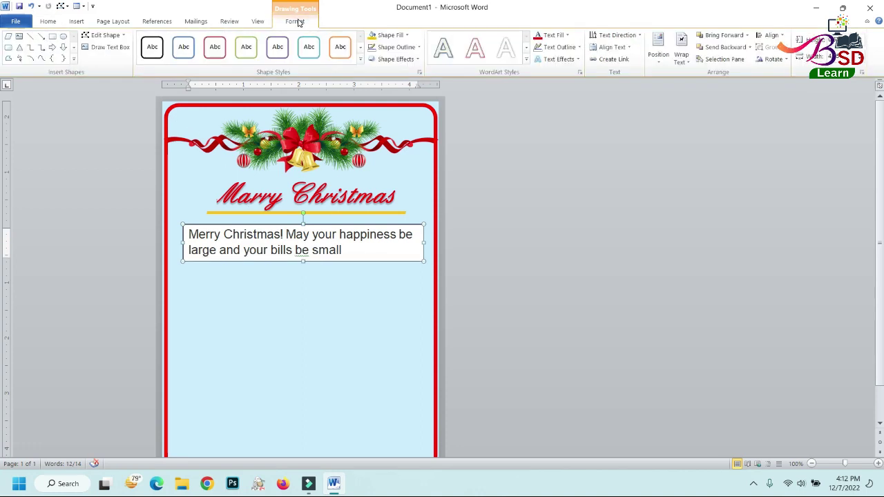
pyautogui.click(389, 34)
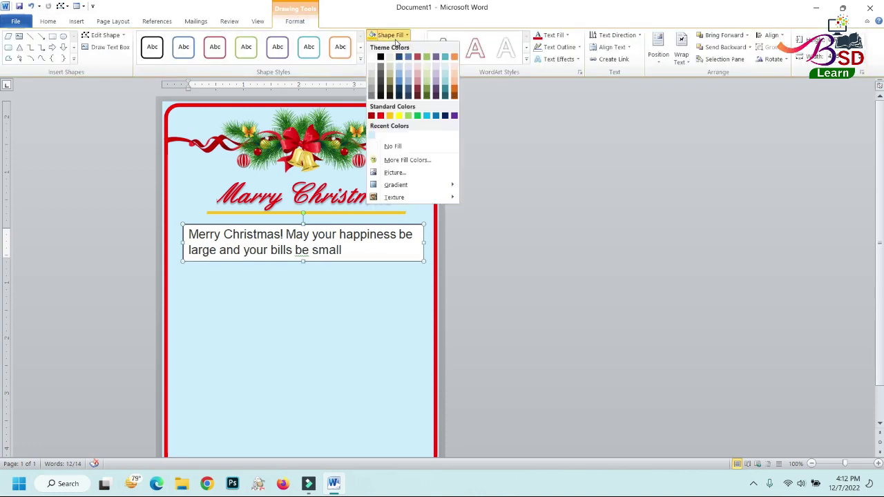
pyautogui.click(394, 146)
pyautogui.moveTo(186, 232); pyautogui.dragTo(330, 252)
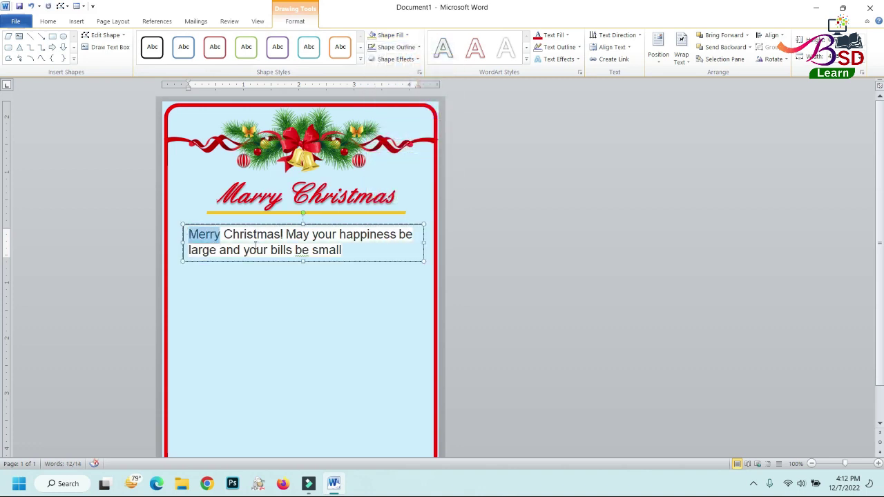
pyautogui.click(48, 21)
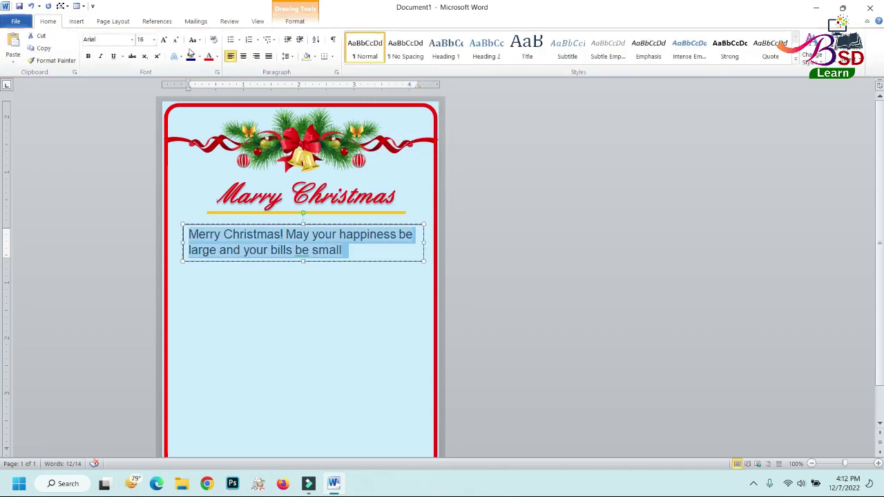
pyautogui.click(200, 58)
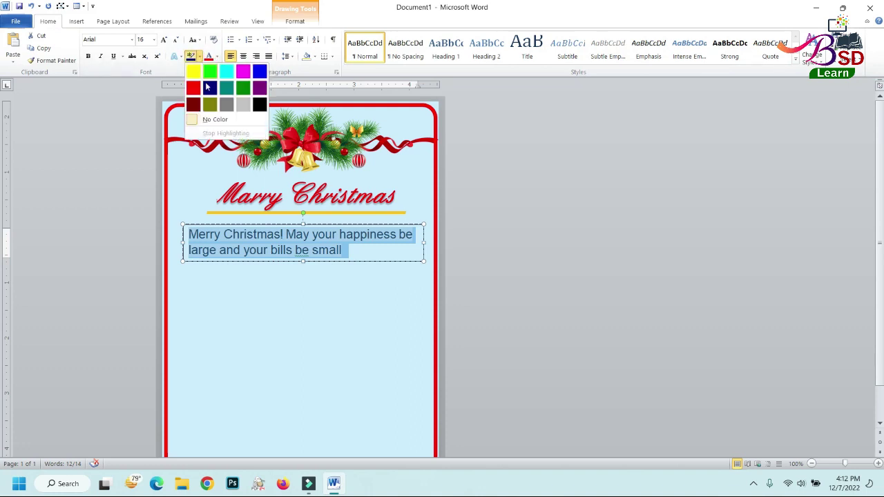
pyautogui.click(209, 119)
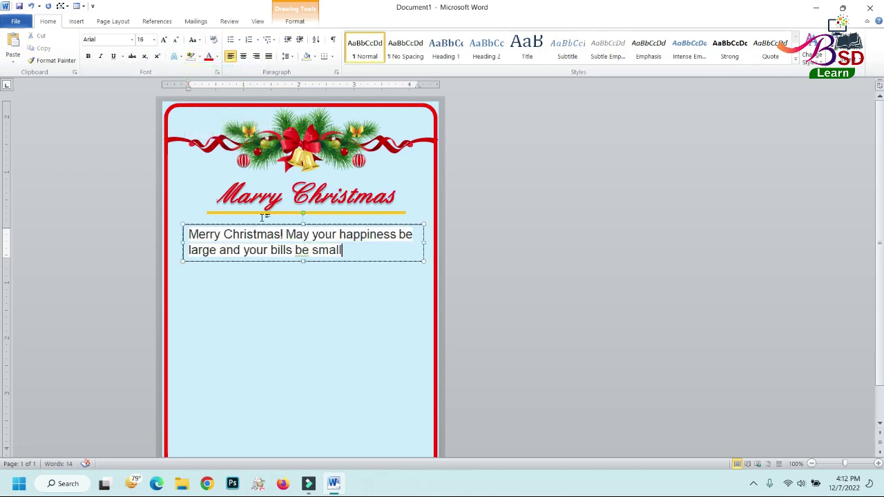
# - Clear the greeting's formatting, grow it to 16 pt, and set it in Arial
pyautogui.hotkey('ctrl', 'a')
pyautogui.click(213, 40)
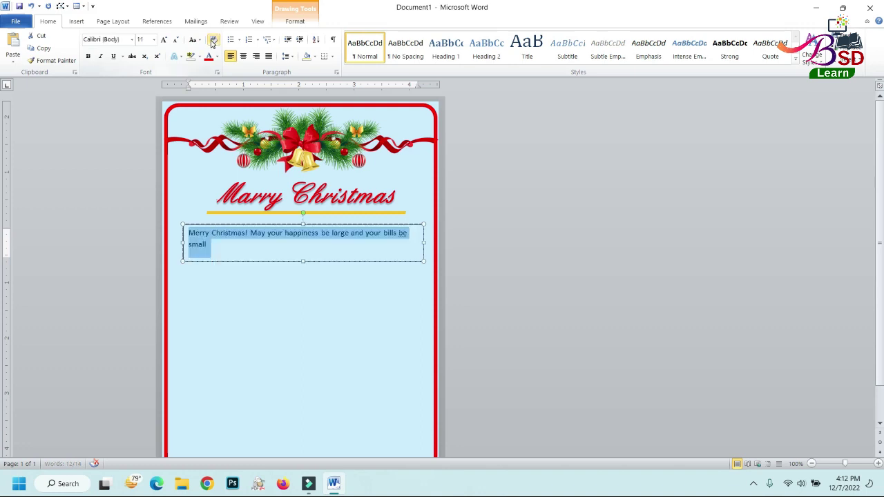
pyautogui.click(164, 39)
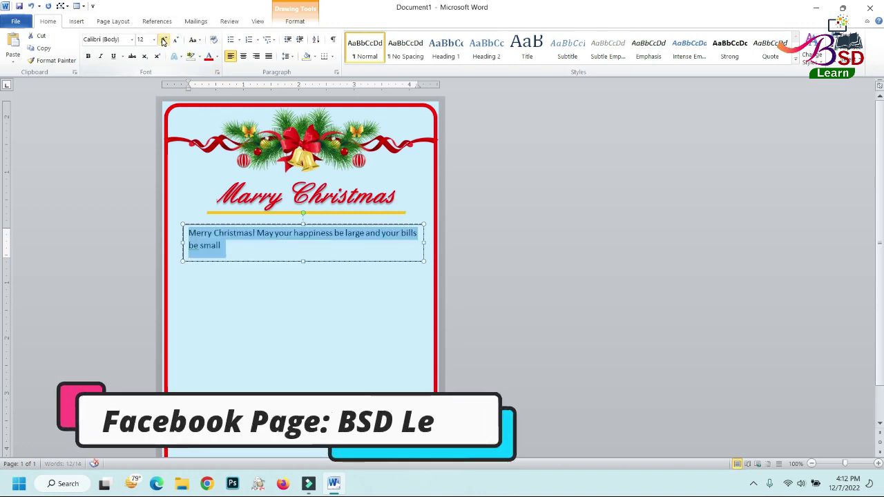
pyautogui.click(163, 40)
pyautogui.click(163, 39)
pyautogui.click(104, 39)
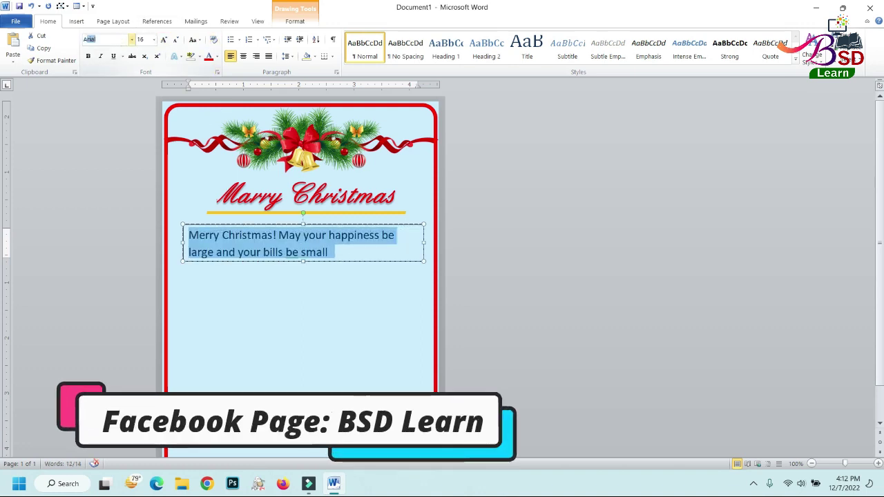
pyautogui.write('Arial')
pyautogui.press('Return')
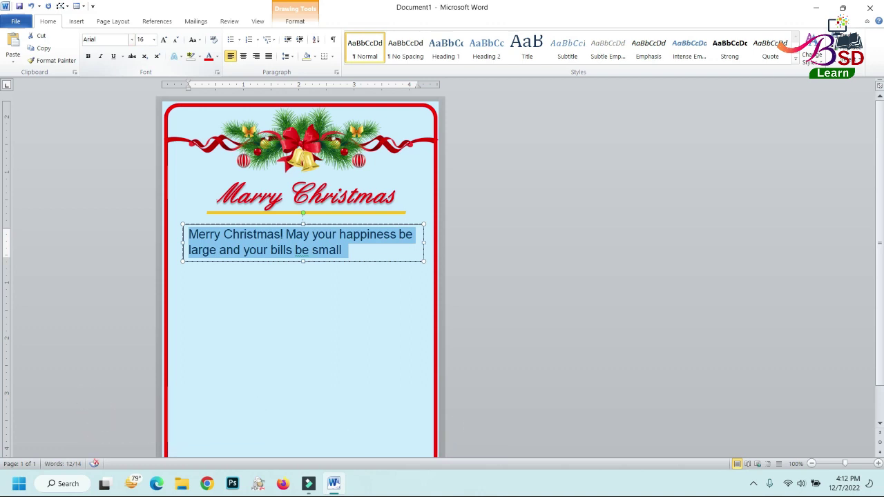
# - Set the greeting text box's Shape Outline to No Outline
pyautogui.click(262, 226)
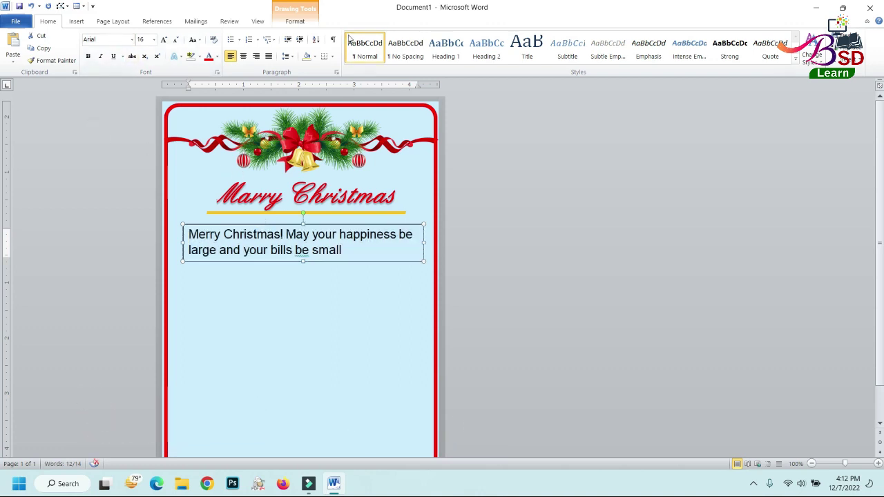
pyautogui.click(295, 21)
pyautogui.click(394, 35)
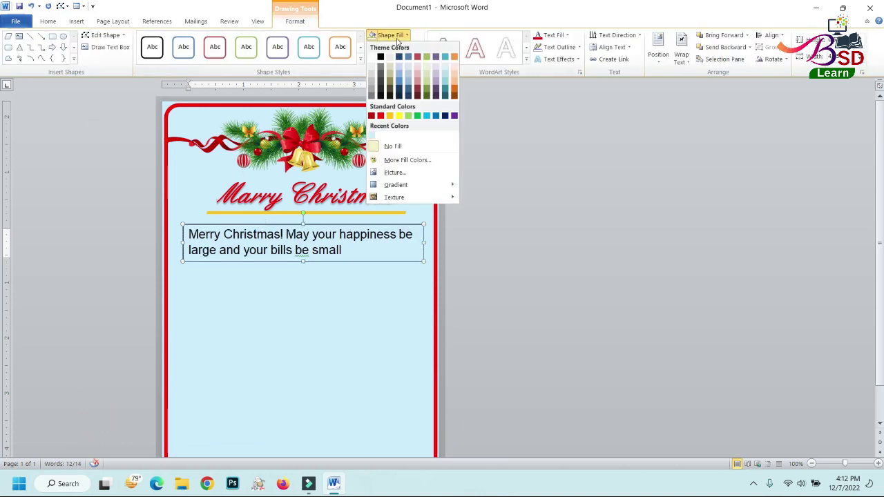
pyautogui.click(397, 38)
pyautogui.click(397, 47)
pyautogui.click(402, 158)
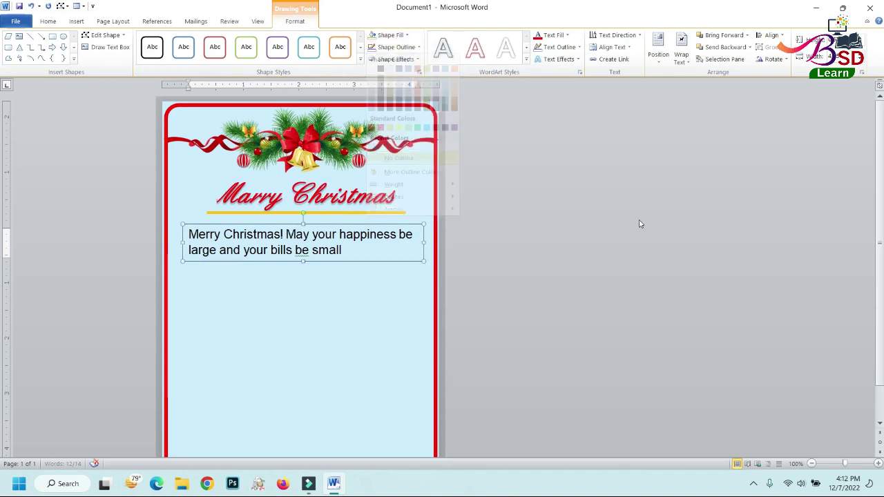
pyautogui.click(639, 224)
# - Add '..' after 'small' so the greeting ends with an ellipsis
pyautogui.click(342, 250)
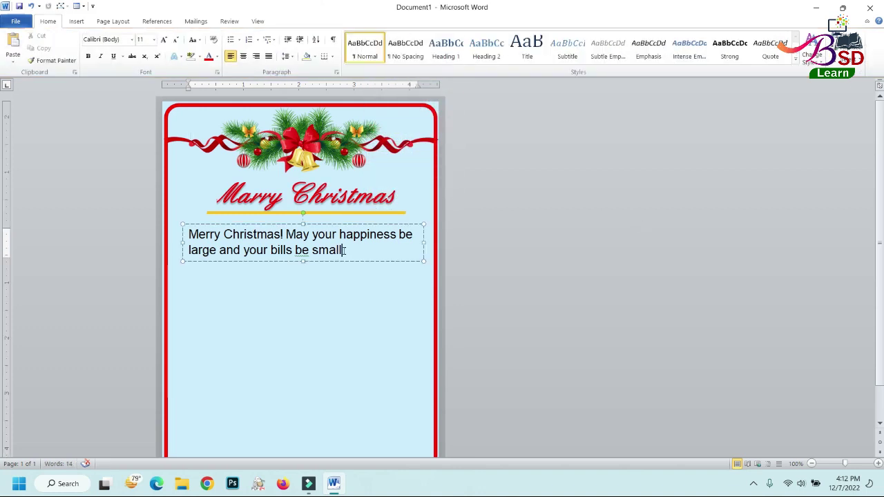
pyautogui.write('....')
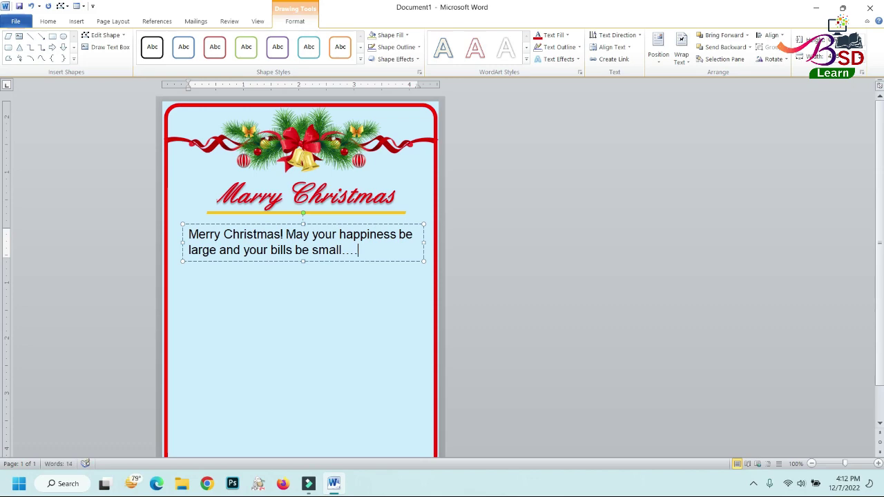
pyautogui.click(521, 237)
pyautogui.scroll(1, 518, 286)
pyautogui.scroll(1, 598, 284)
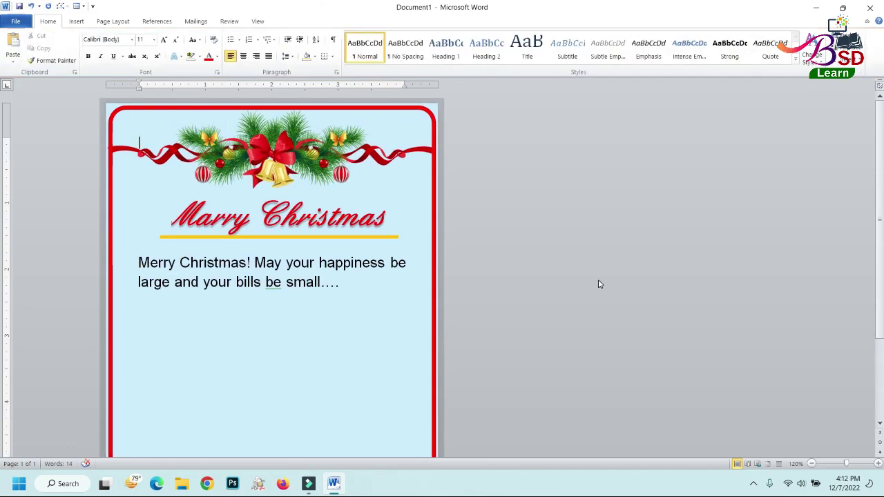
pyautogui.scroll(-2, 598, 284)
pyautogui.scroll(-1, 598, 283)
pyautogui.scroll(-2, 598, 284)
pyautogui.scroll(6, 598, 284)
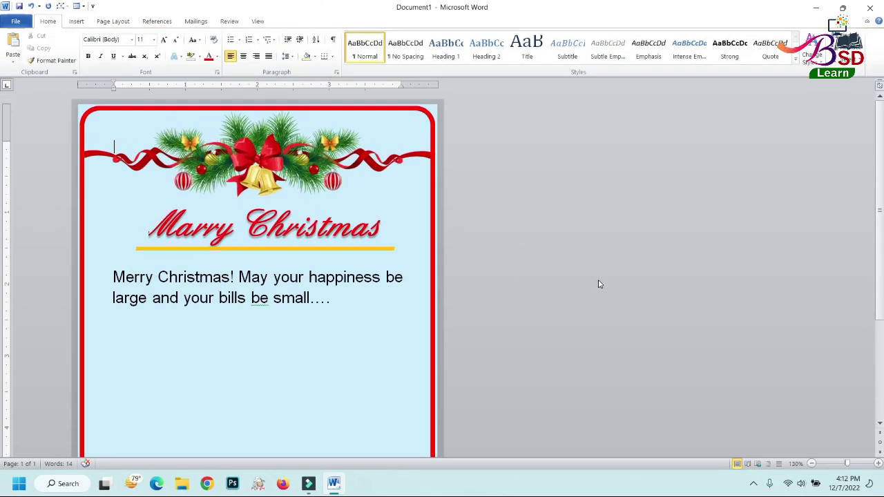
pyautogui.scroll(3, 598, 284)
pyautogui.scroll(2, 598, 283)
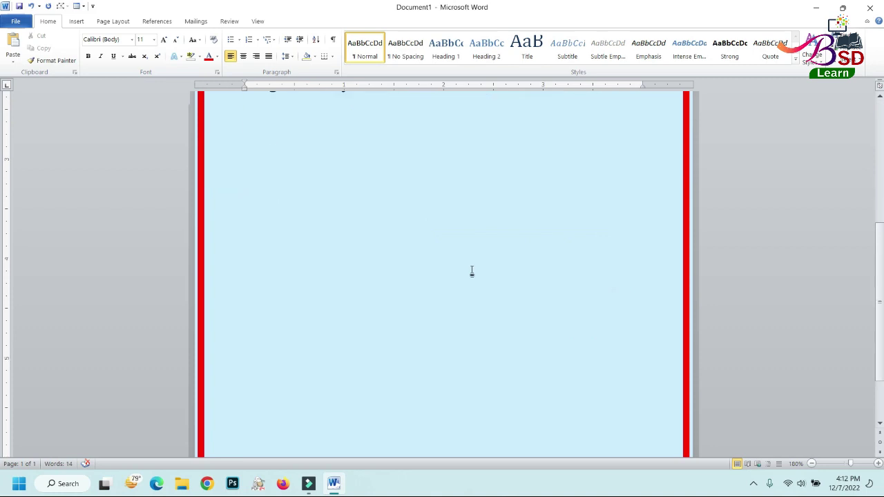
pyautogui.click(76, 21)
# - Insert red-green-and-blue-christmas-balls.png and set its wrapping to In Front of Text
pyautogui.click(114, 55)
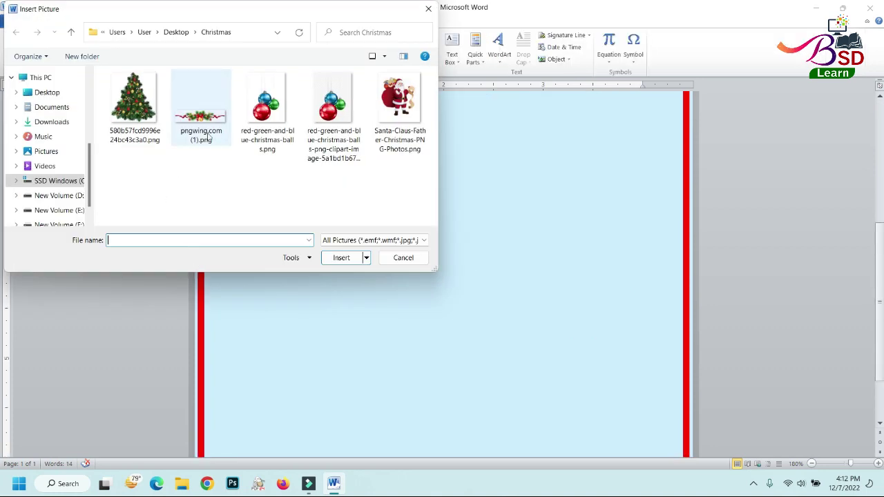
pyautogui.click(266, 103)
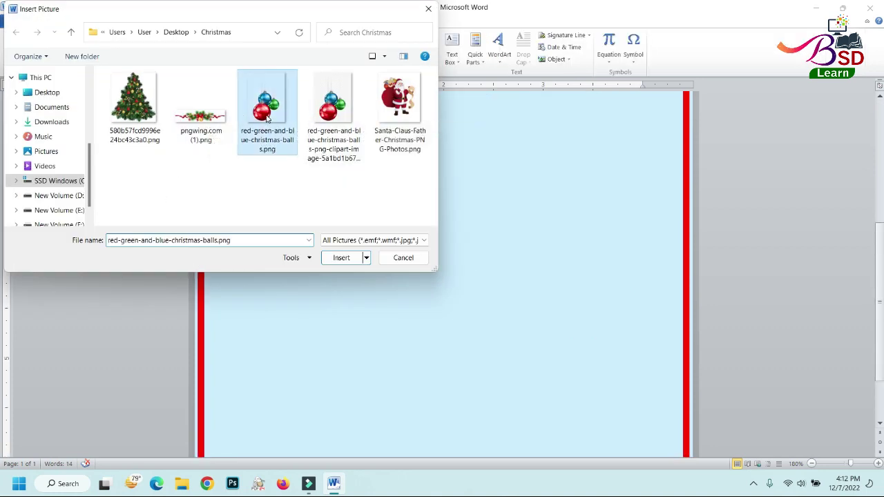
pyautogui.click(343, 257)
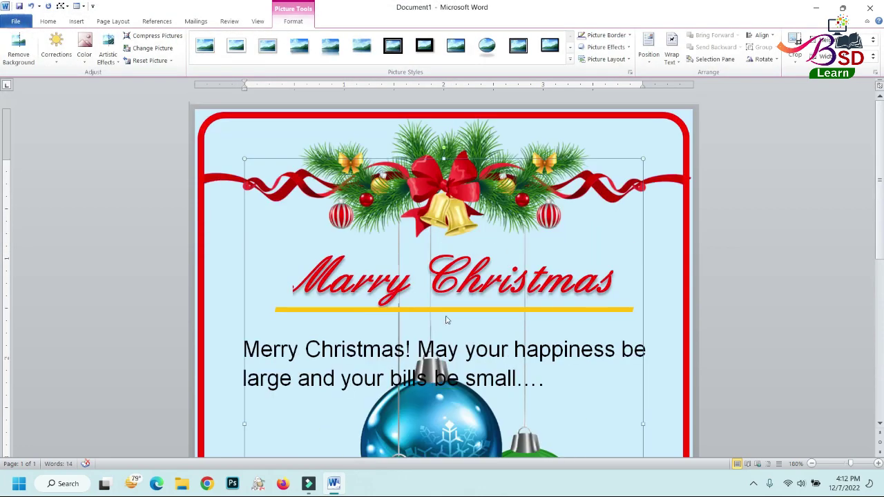
pyautogui.click(673, 48)
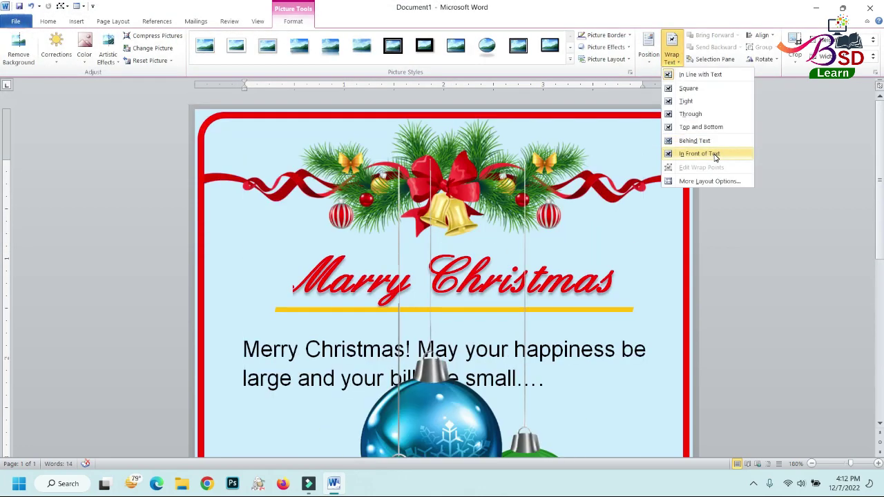
pyautogui.click(716, 154)
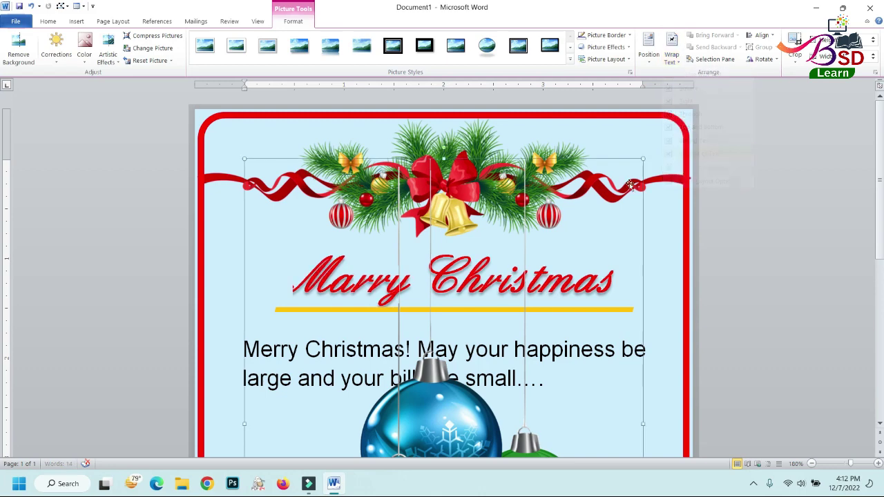
pyautogui.scroll(-2, 551, 236)
pyautogui.scroll(-2, 483, 263)
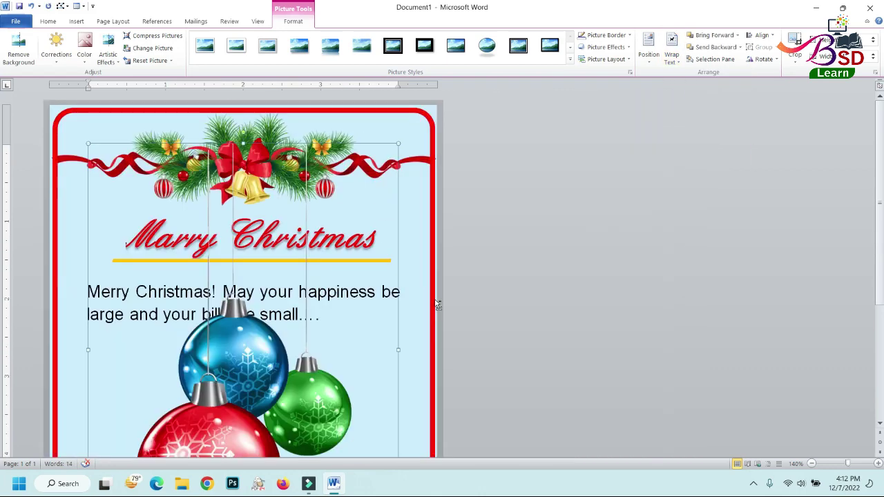
pyautogui.scroll(-2, 387, 304)
pyautogui.scroll(-2, 316, 335)
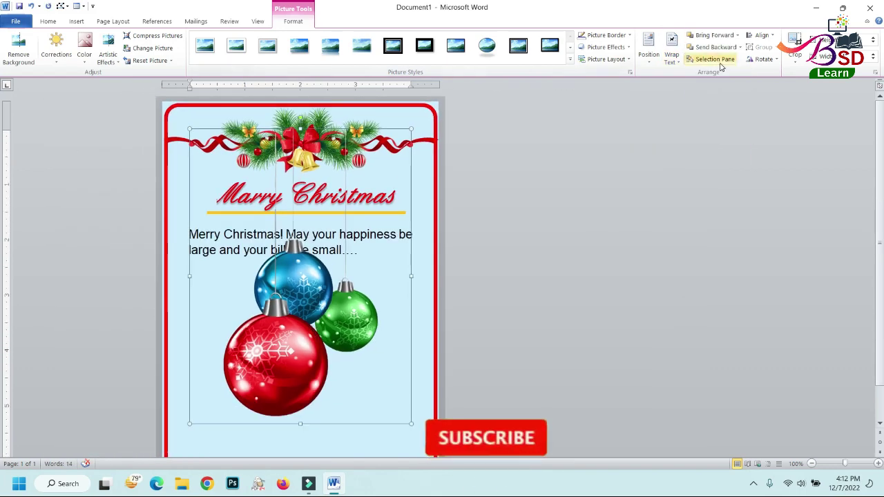
# - Crop the ornaments picture's right, left and bottom edges inward, then shrink it small
pyautogui.click(795, 56)
pyautogui.click(793, 116)
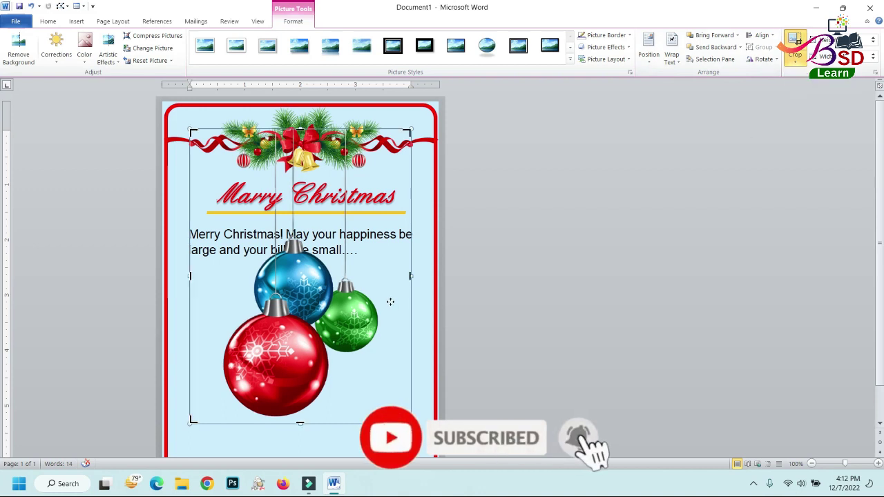
pyautogui.moveTo(411, 276); pyautogui.dragTo(379, 276)
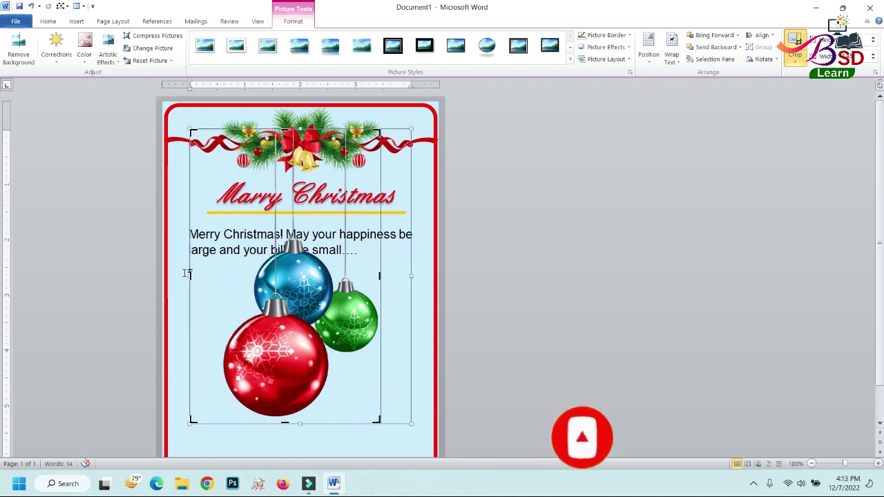
pyautogui.moveTo(190, 275); pyautogui.dragTo(221, 275)
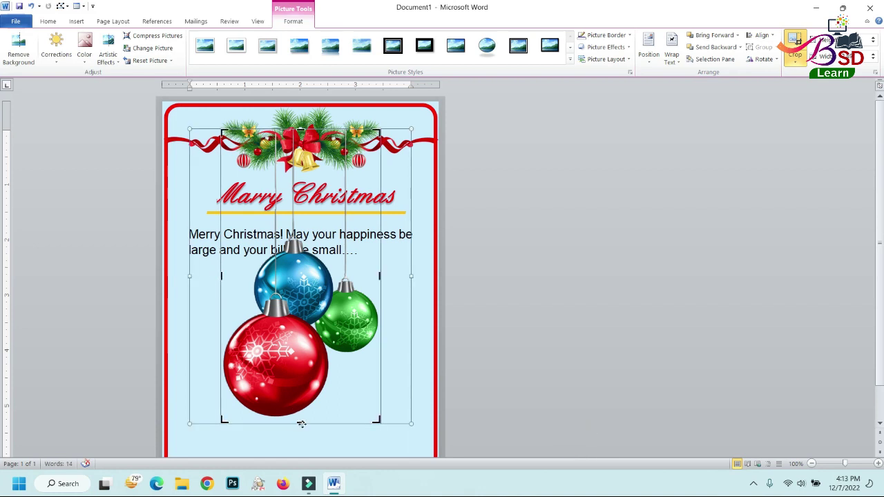
pyautogui.moveTo(302, 423); pyautogui.dragTo(302, 420)
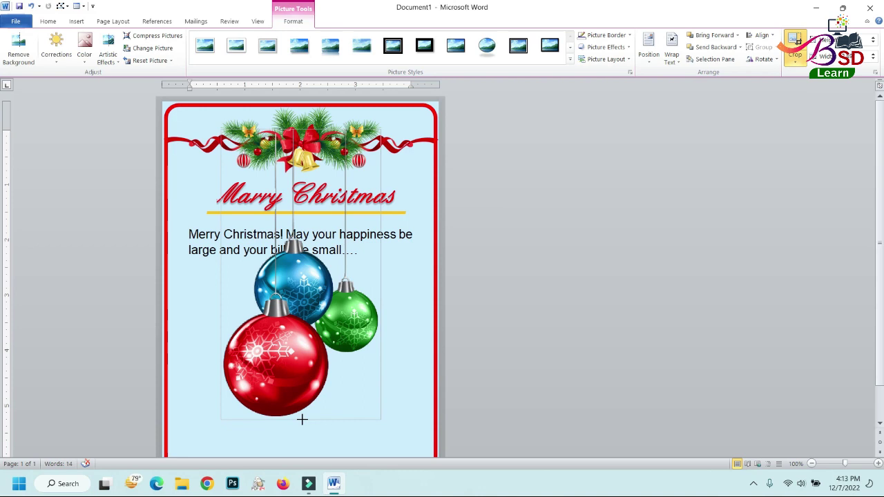
pyautogui.click(658, 293)
pyautogui.click(338, 337)
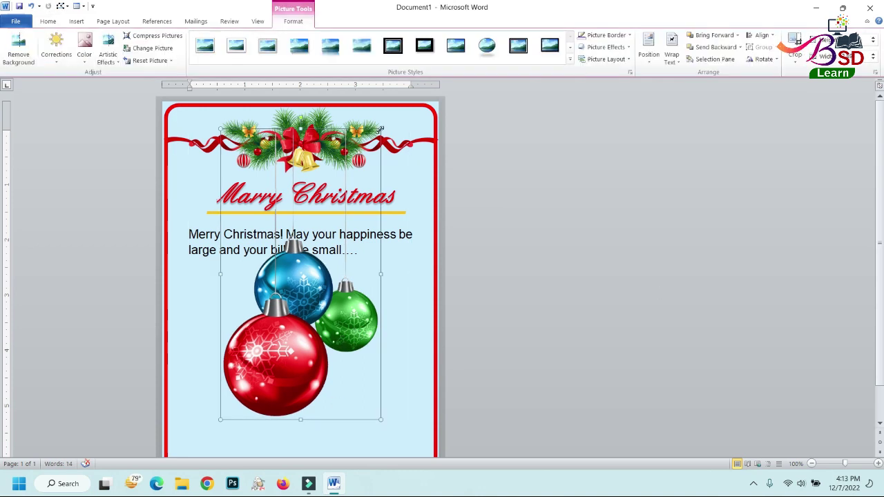
pyautogui.moveTo(381, 130); pyautogui.dragTo(253, 350)
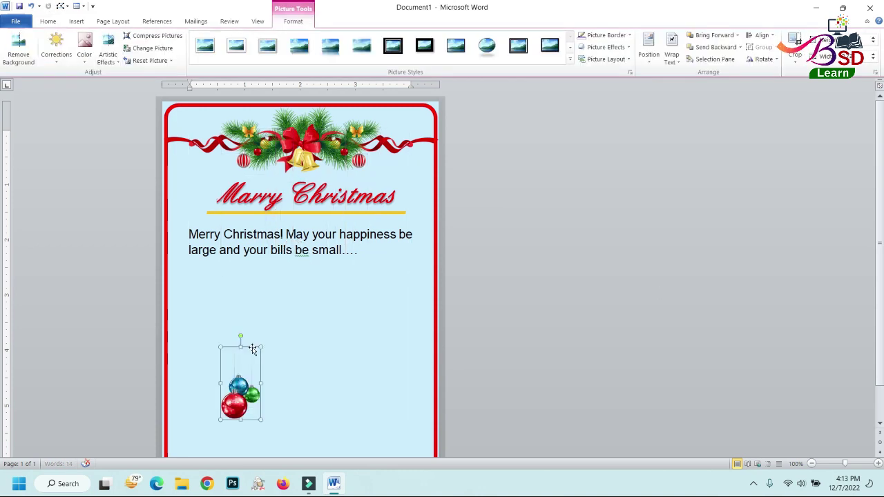
# - Place the ornaments at the title's left end and a copy at its right end
pyautogui.moveTo(241, 406); pyautogui.dragTo(197, 200)
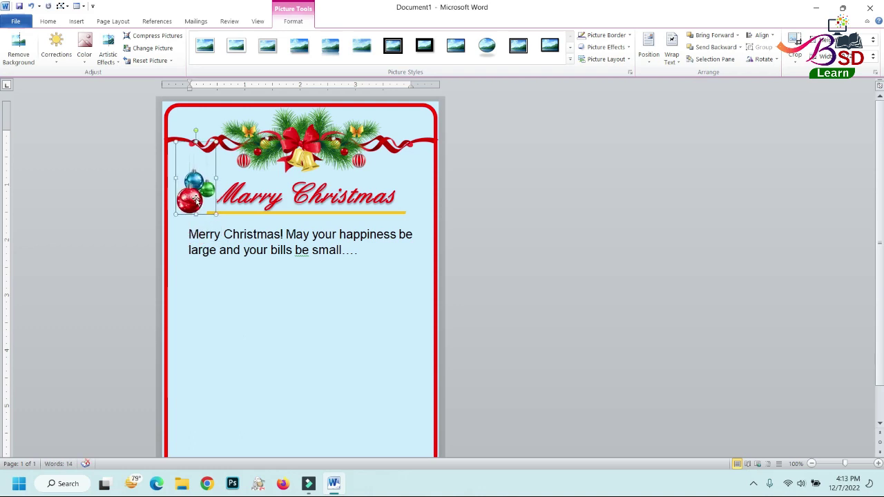
pyautogui.moveTo(198, 203); pyautogui.dragTo(412, 195)
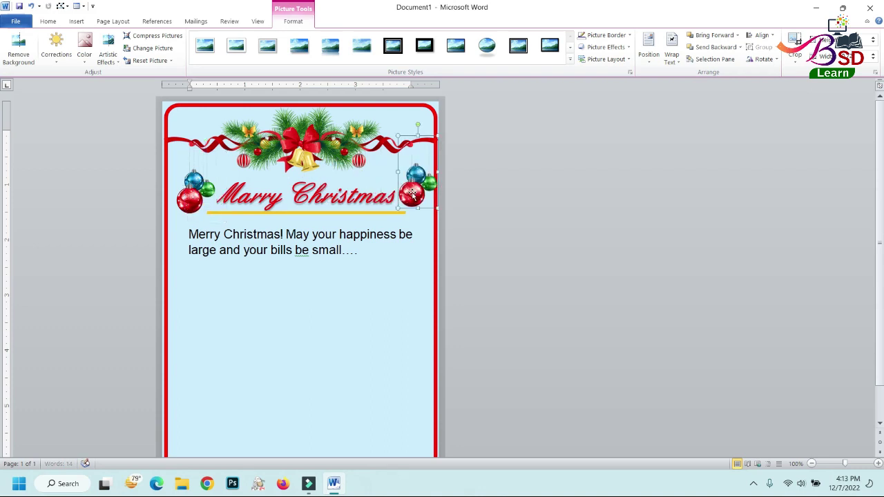
pyautogui.scroll(2, 413, 196)
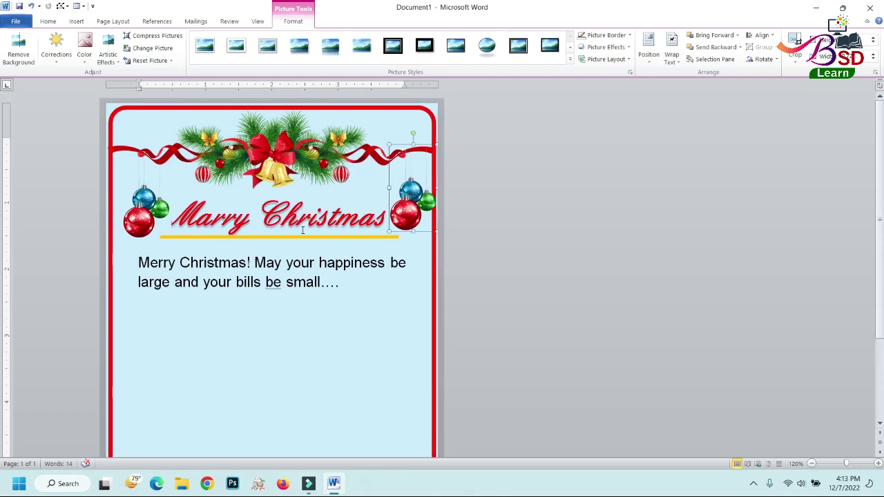
pyautogui.click(145, 216)
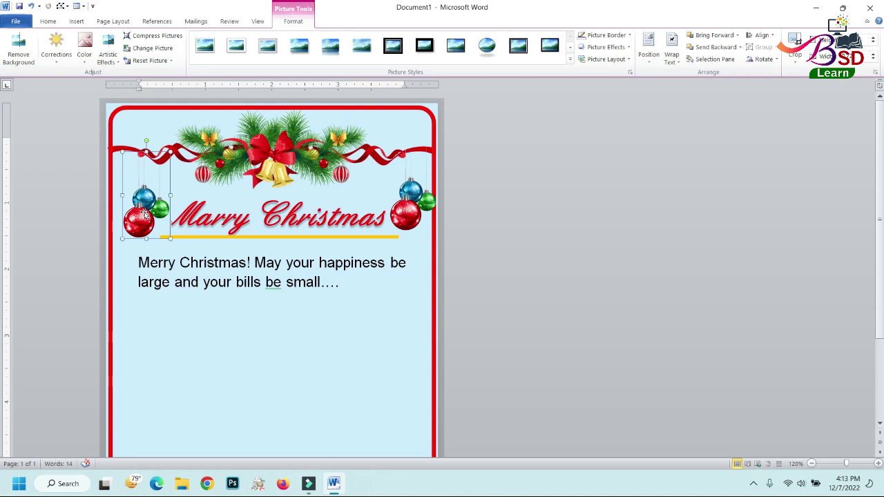
pyautogui.moveTo(145, 215); pyautogui.dragTo(143, 214)
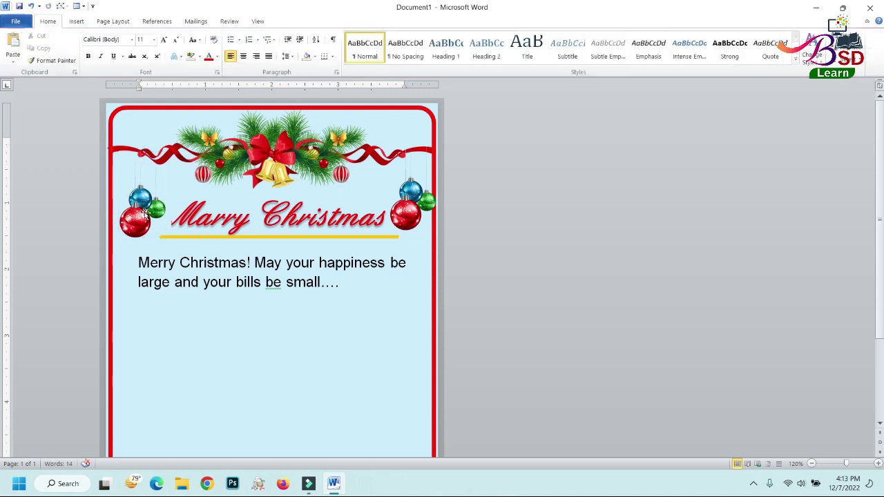
# - Nudge the left ornaments one step left and the right ornaments two steps left
pyautogui.click(142, 218)
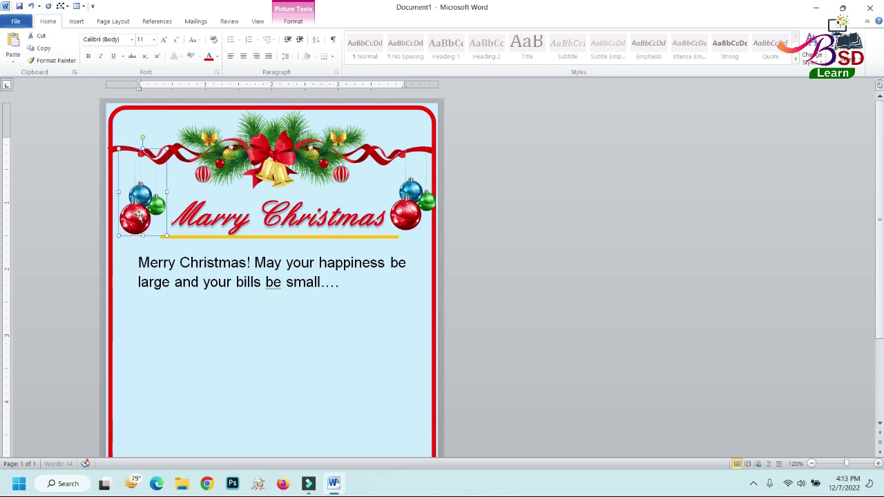
pyautogui.press('Left')
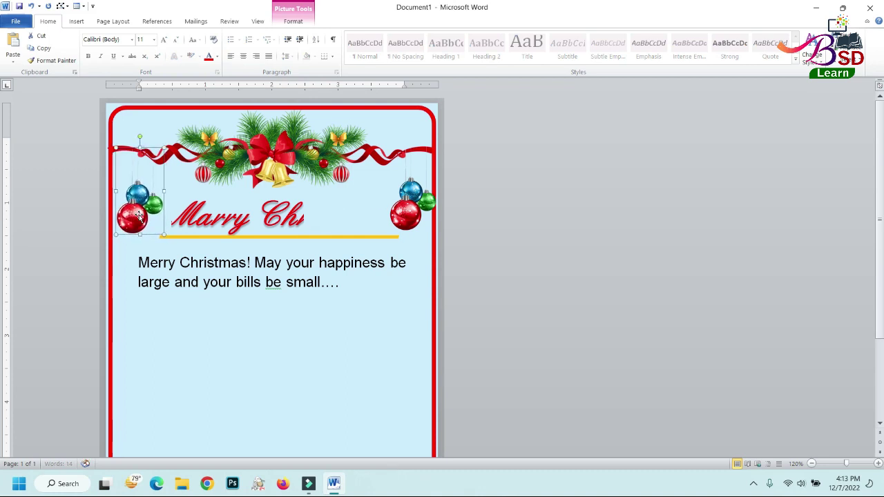
pyautogui.click(413, 217)
pyautogui.press('Left')
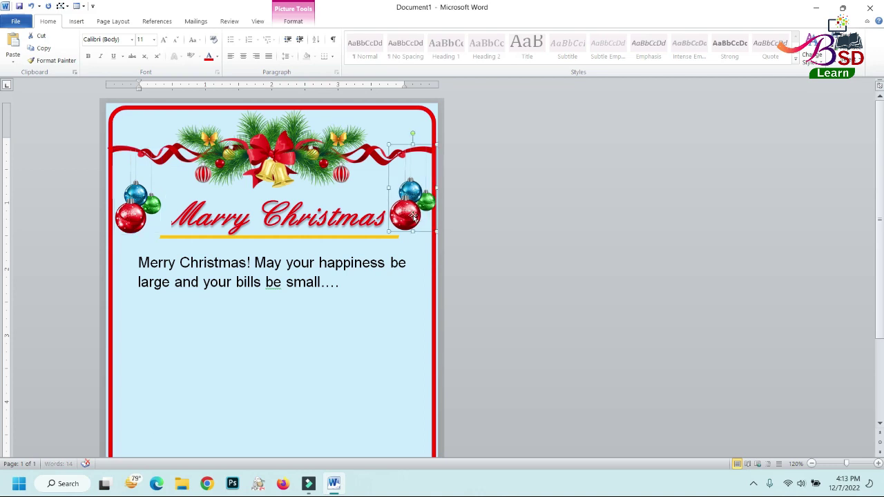
pyautogui.press('Left')
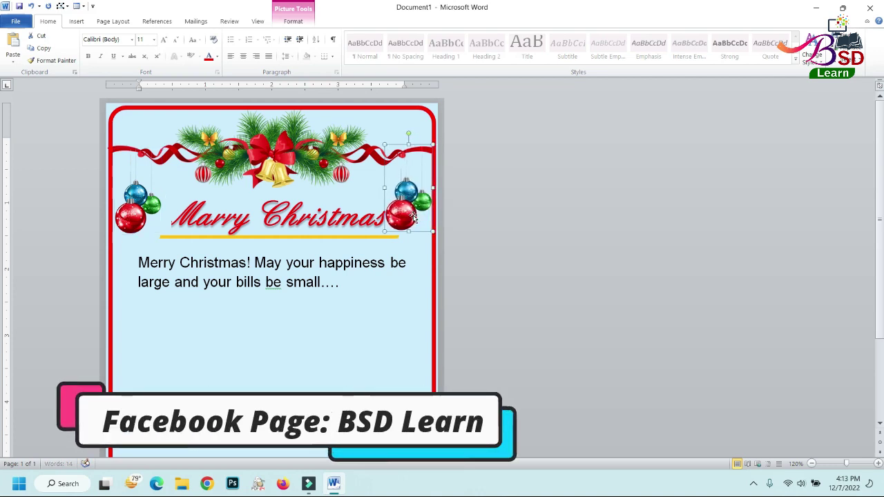
# - Move the Marry Christmas title left, set it to 39 pt, and nudge it up twice
pyautogui.click(316, 218)
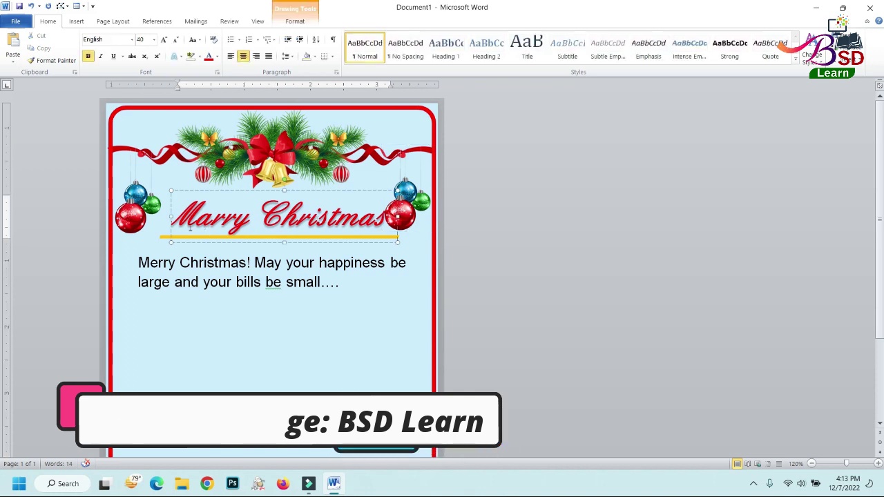
pyautogui.moveTo(166, 216); pyautogui.dragTo(159, 215)
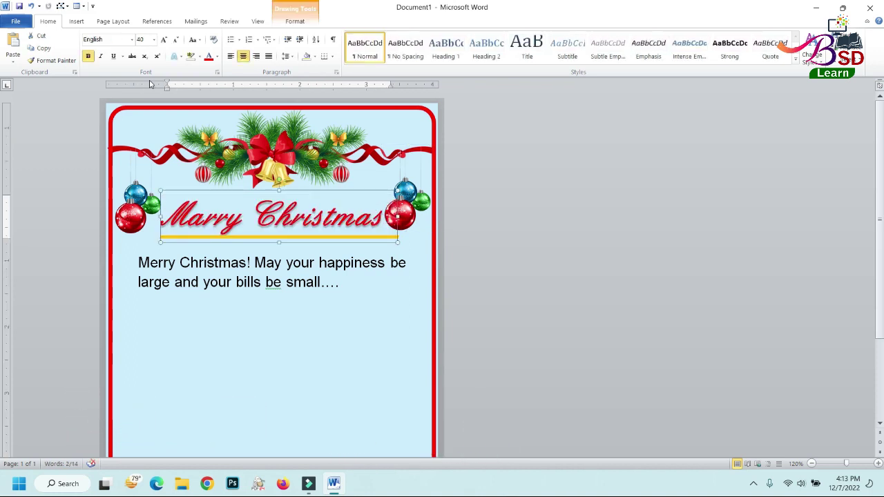
pyautogui.click(142, 40)
pyautogui.write('9')
pyautogui.press('Return')
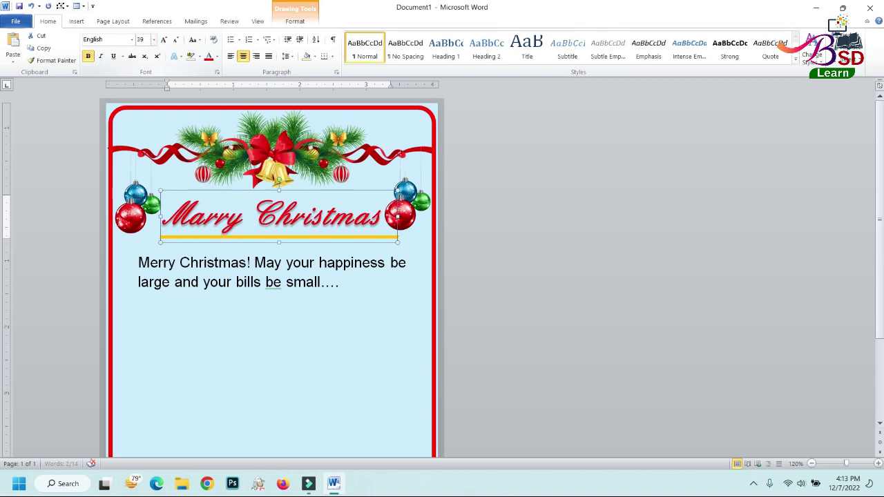
pyautogui.press('Up')
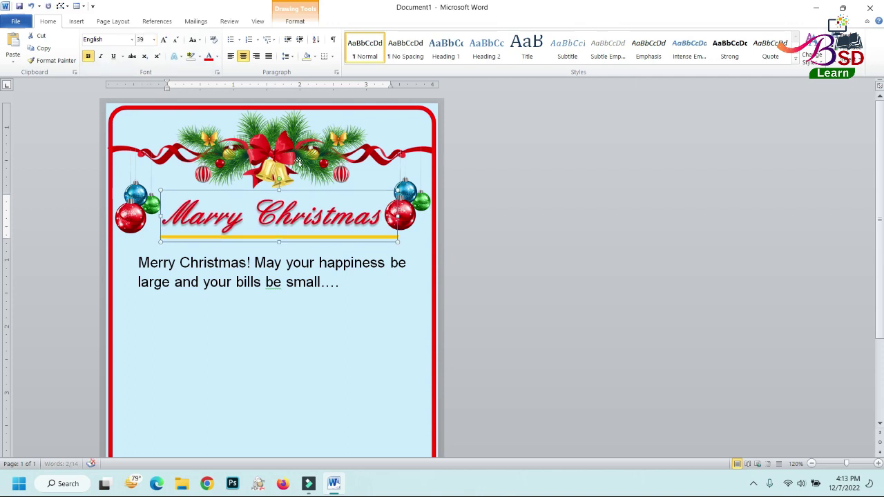
pyautogui.press('Up')
pyautogui.press('Up')
pyautogui.press('Up')
pyautogui.press('Up')
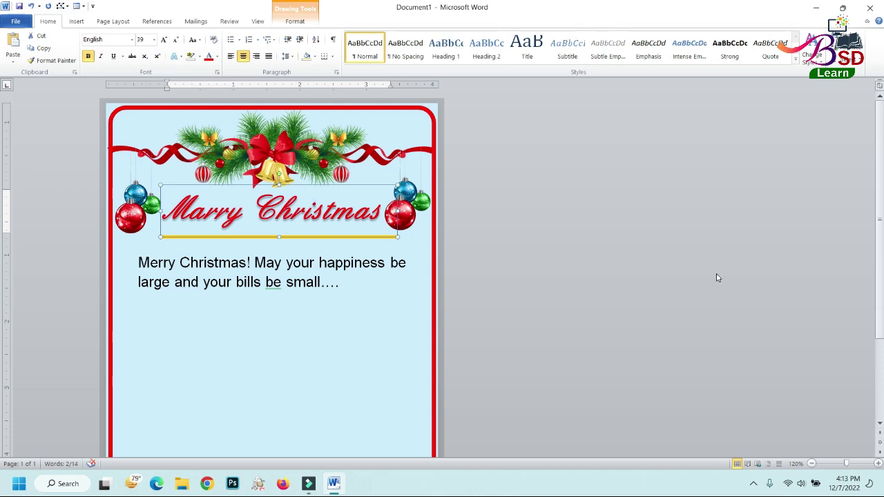
# - Shorten the yellow line from its right end and raise it just beneath the title
pyautogui.click(381, 237)
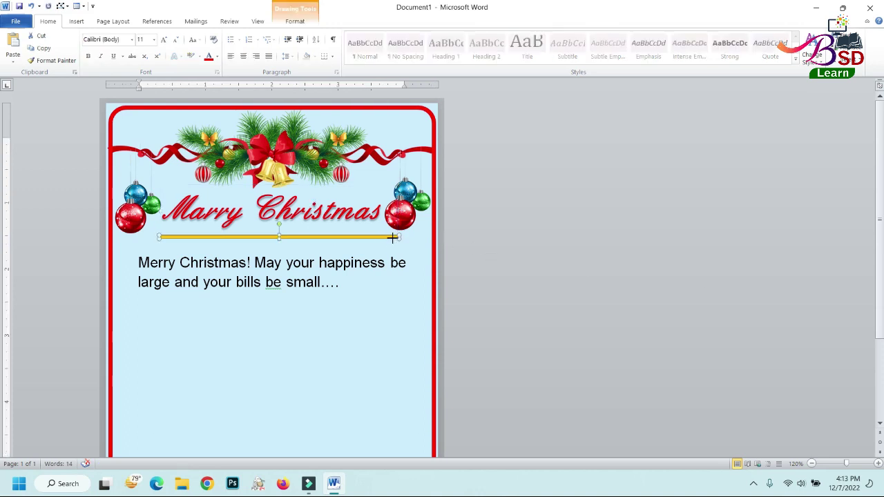
pyautogui.hotkey('shift', 'Left')
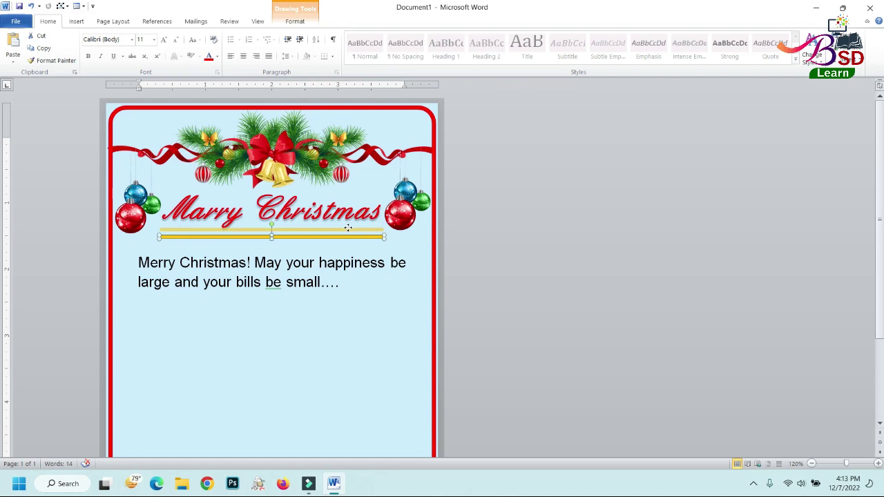
pyautogui.moveTo(348, 234); pyautogui.dragTo(348, 230)
pyautogui.click(288, 22)
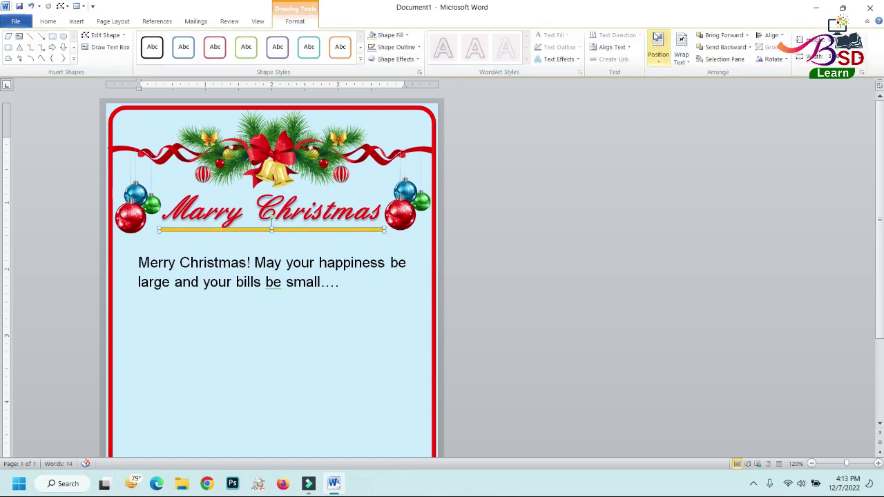
pyautogui.hotkey('ctrl', 'Up')
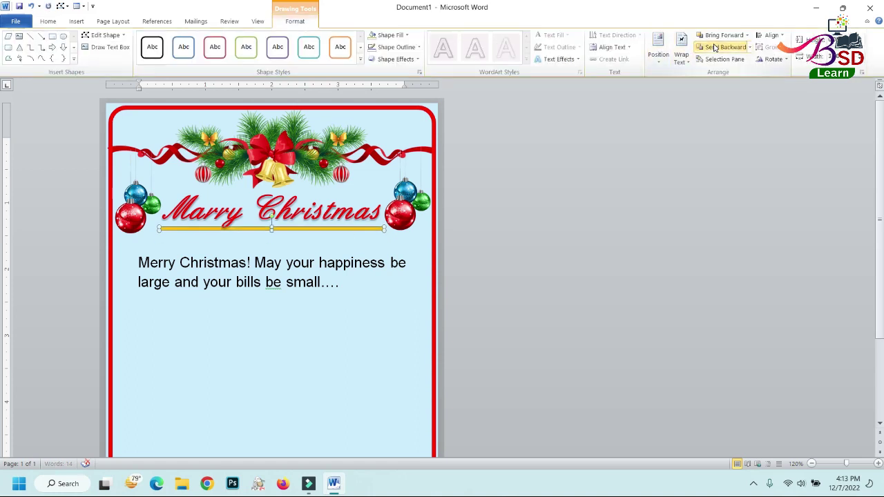
pyautogui.hotkey('ctrl', 'Up')
pyautogui.hotkey('ctrl', 'Up')
pyautogui.hotkey('ctrl', 'Up')
pyautogui.hotkey('ctrl', 'Up')
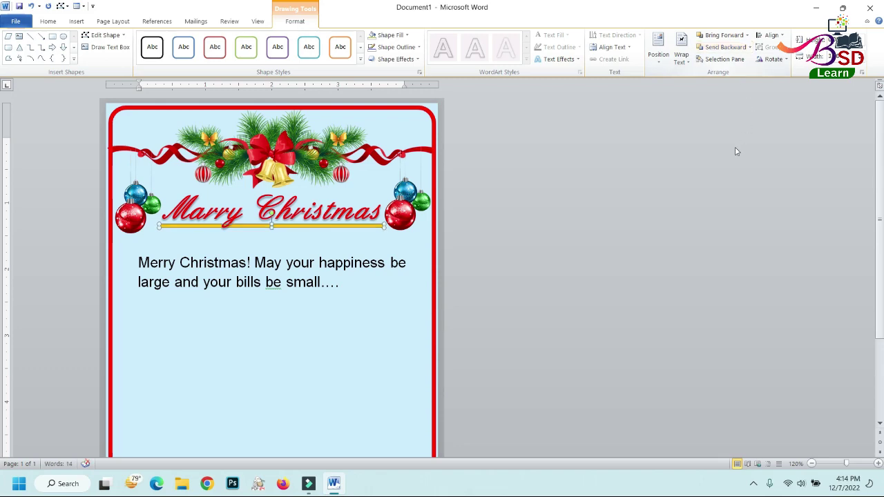
pyautogui.click(417, 302)
pyautogui.scroll(-1, 345, 276)
pyautogui.keyDown('ctrl'); pyautogui.scroll(-1, 311, 290); pyautogui.keyUp('ctrl')
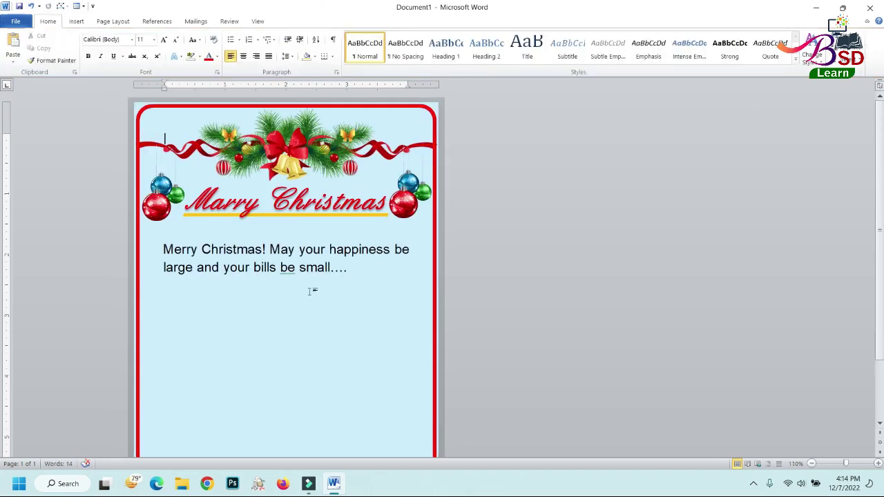
pyautogui.keyDown('ctrl'); pyautogui.scroll(-1, 294, 304); pyautogui.keyUp('ctrl')
pyautogui.keyDown('ctrl'); pyautogui.scroll(-1, 286, 308); pyautogui.keyUp('ctrl')
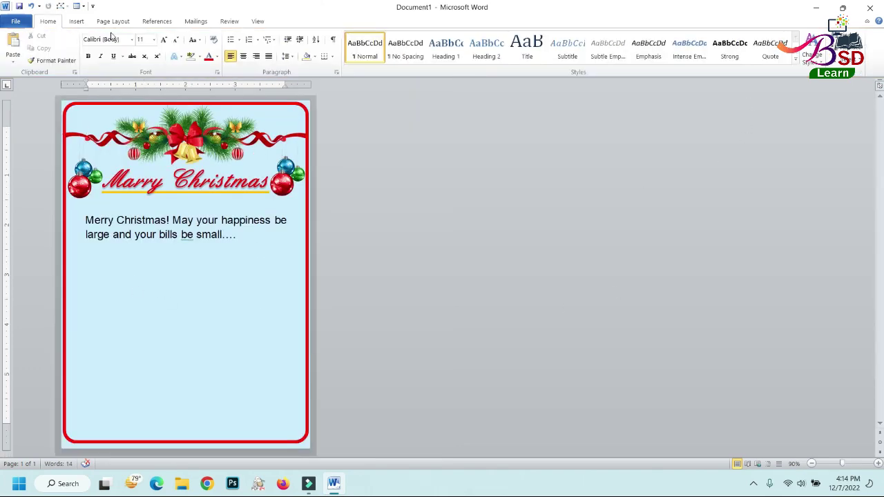
# - Insert the Santa Claus PNG, set it In Front of Text, and shrink it small
pyautogui.click(76, 21)
pyautogui.click(116, 55)
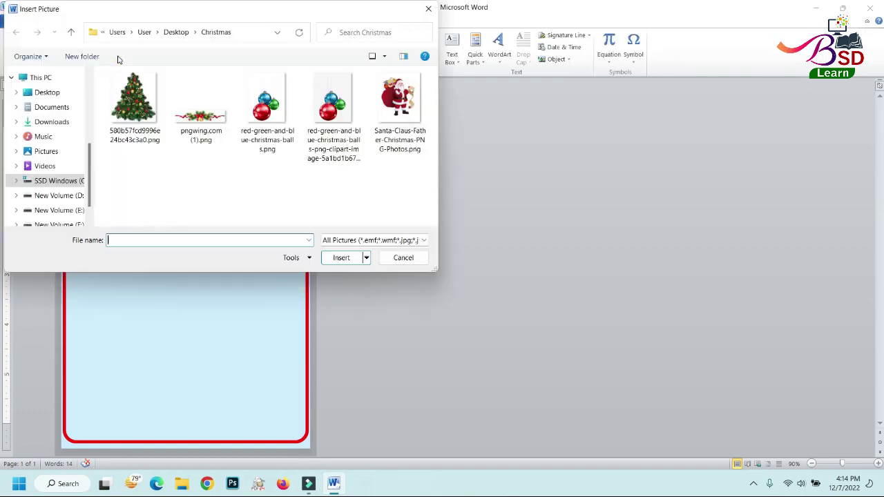
pyautogui.click(399, 100)
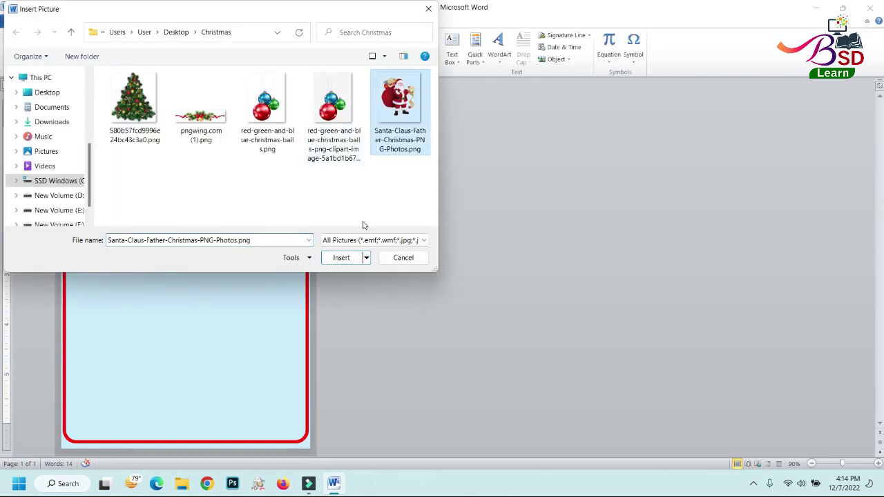
pyautogui.click(346, 258)
pyautogui.click(671, 50)
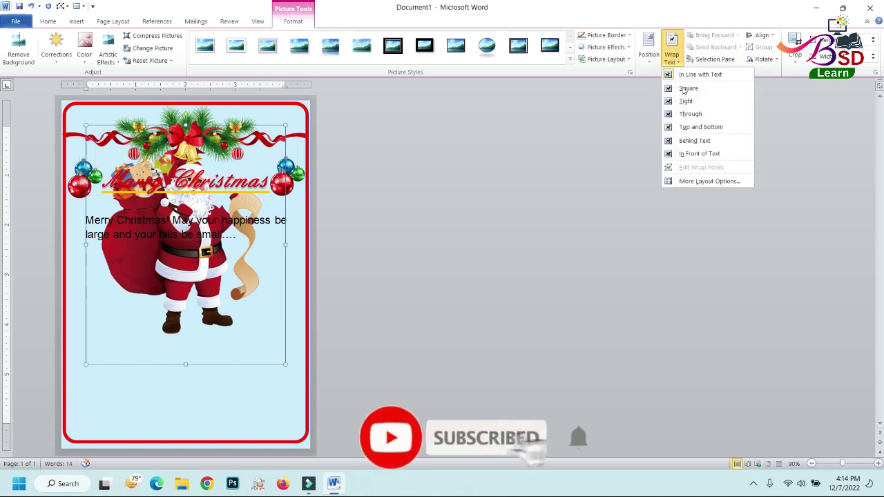
pyautogui.click(690, 154)
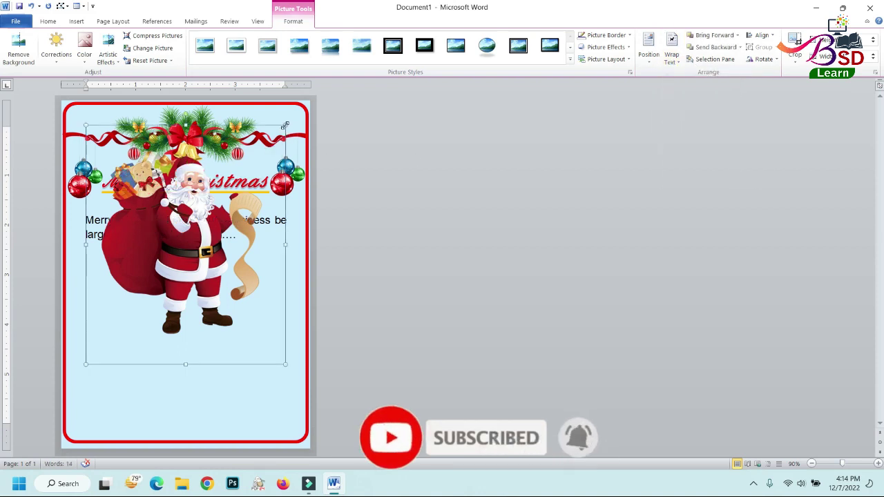
pyautogui.moveTo(285, 125)
pyautogui.mouseDown()
pyautogui.moveTo(198, 246)
pyautogui.moveTo(168, 358)
pyautogui.mouseUp()
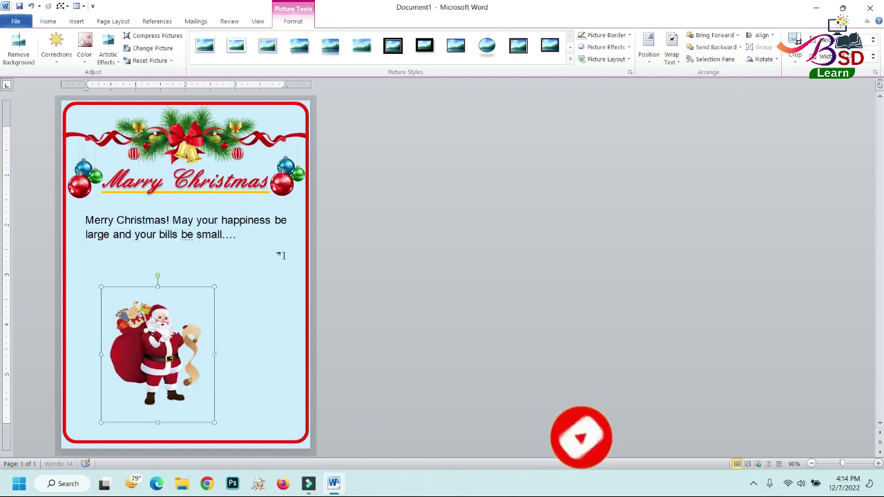
# - Crop the Santa picture's right, left, bottom and top edges inward
pyautogui.click(795, 58)
pyautogui.click(806, 114)
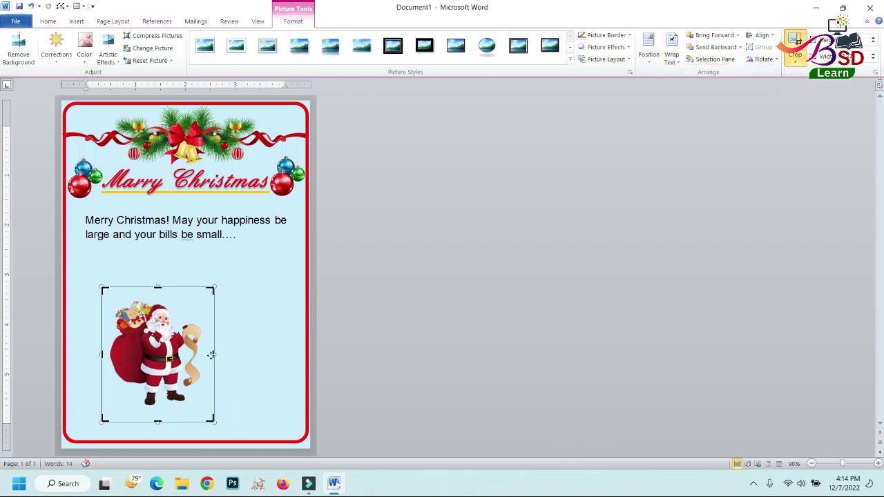
pyautogui.moveTo(214, 354); pyautogui.dragTo(203, 357)
pyautogui.moveTo(101, 354); pyautogui.dragTo(107, 355)
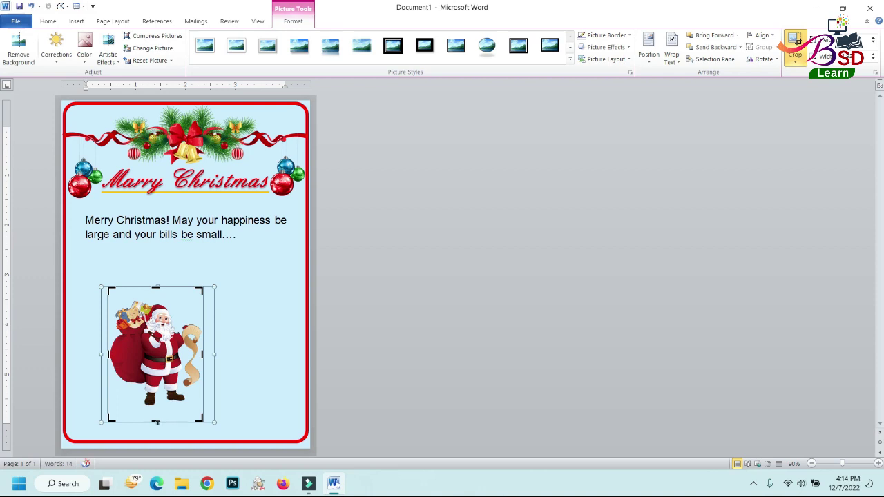
pyautogui.moveTo(157, 419); pyautogui.dragTo(157, 408)
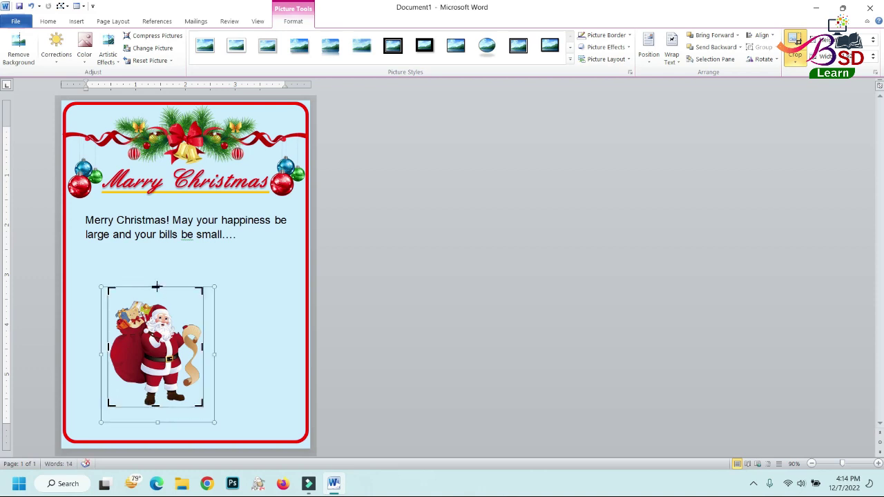
pyautogui.moveTo(156, 287); pyautogui.dragTo(157, 297)
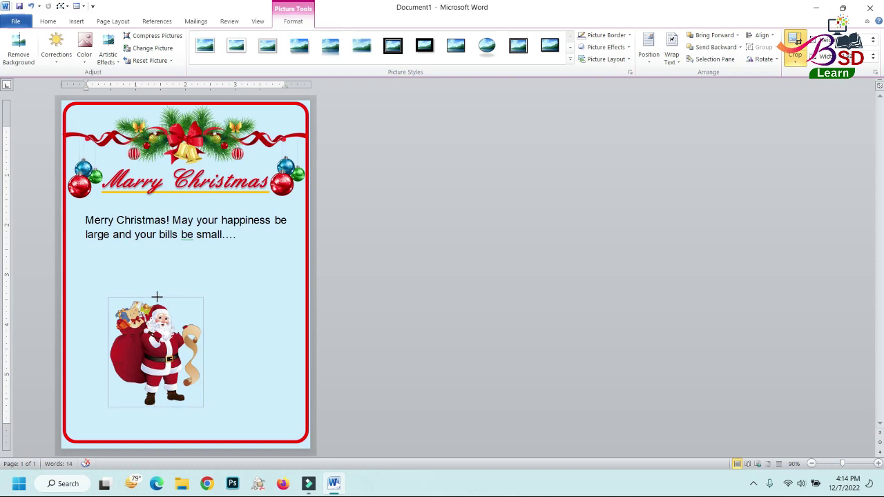
pyautogui.click(247, 350)
pyautogui.click(177, 351)
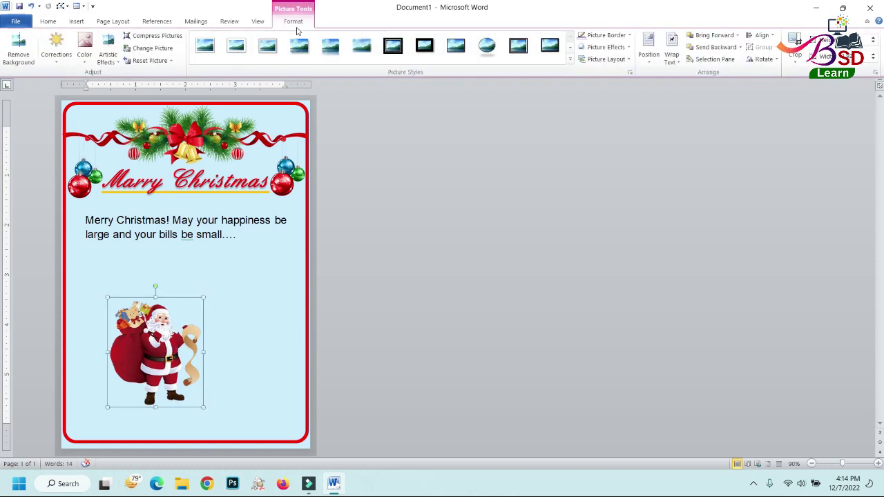
# - Drag Santa into the lower-left corner, enlarge it slightly, and preview Picture Effects shadows
pyautogui.click(49, 22)
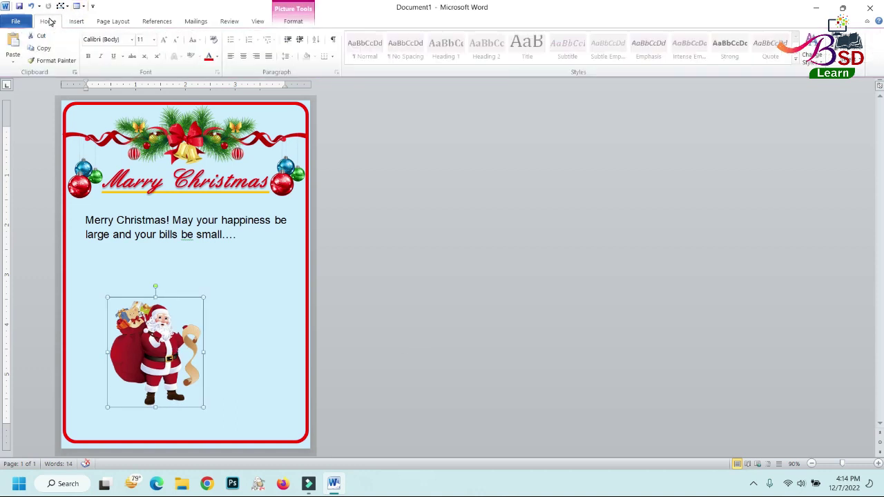
pyautogui.click(294, 22)
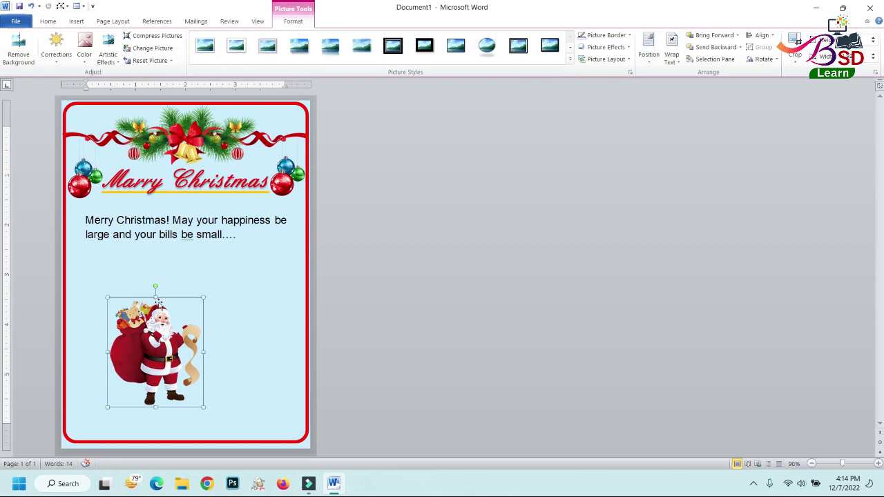
pyautogui.moveTo(146, 341); pyautogui.dragTo(108, 369)
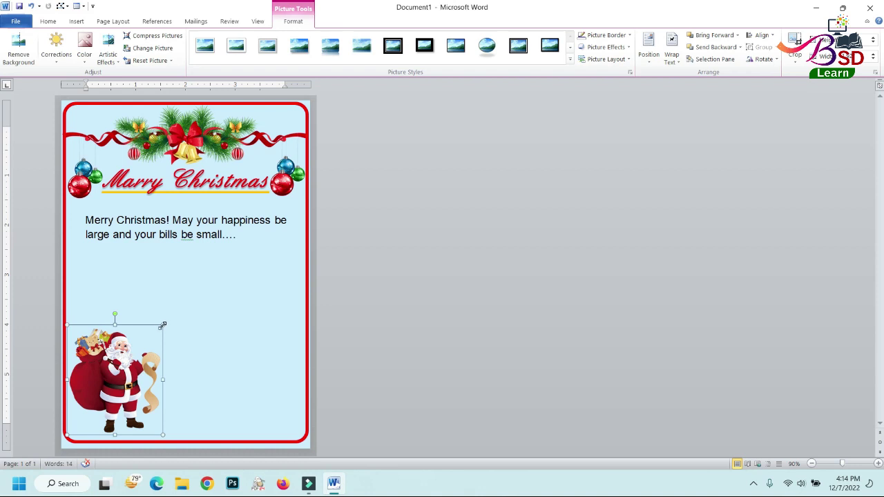
pyautogui.moveTo(163, 325); pyautogui.dragTo(177, 308)
pyautogui.moveTo(132, 343); pyautogui.dragTo(138, 345)
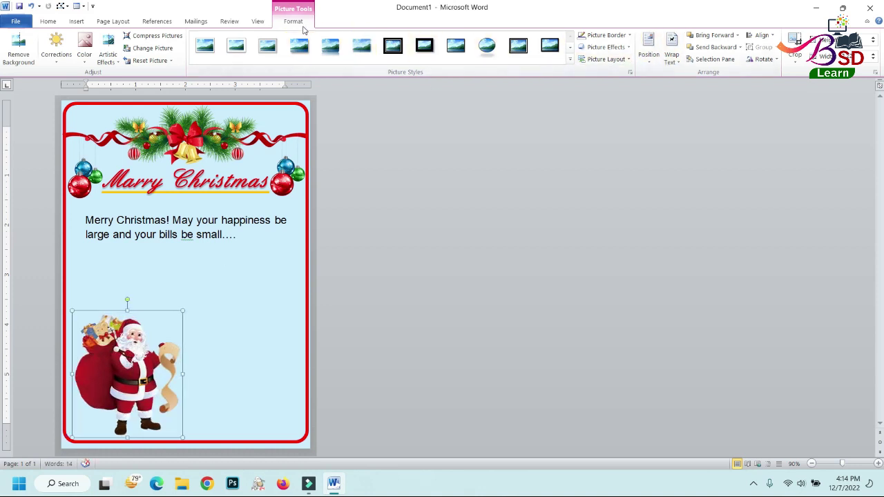
pyautogui.click(626, 48)
pyautogui.moveTo(628, 68)
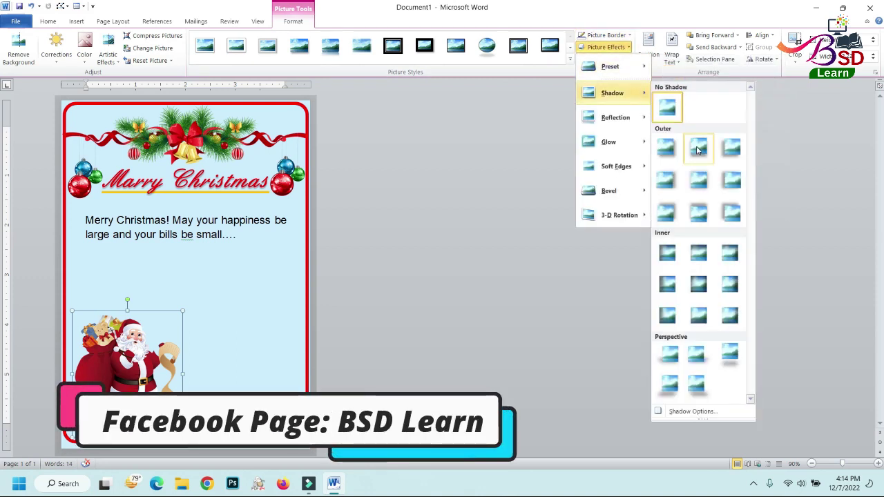
pyautogui.click(406, 300)
pyautogui.click(403, 301)
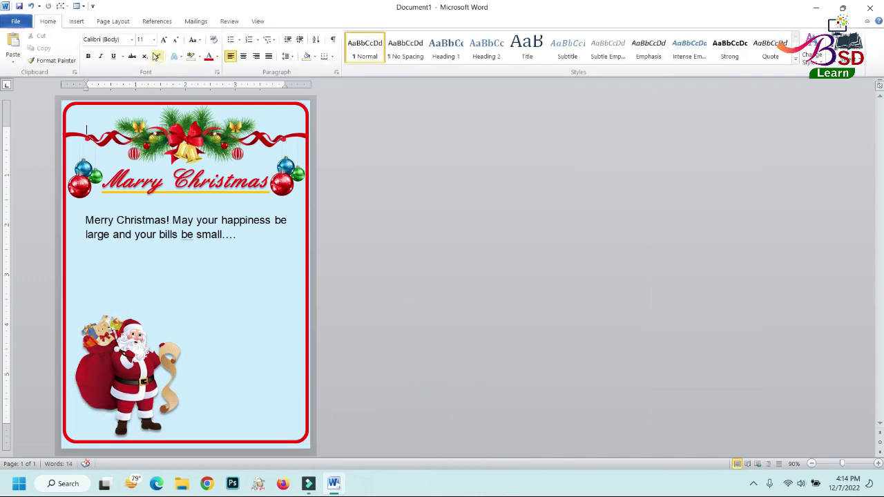
# - Insert the Christmas tree picture, set it In Front of Text, and shrink it
pyautogui.click(74, 22)
pyautogui.click(114, 43)
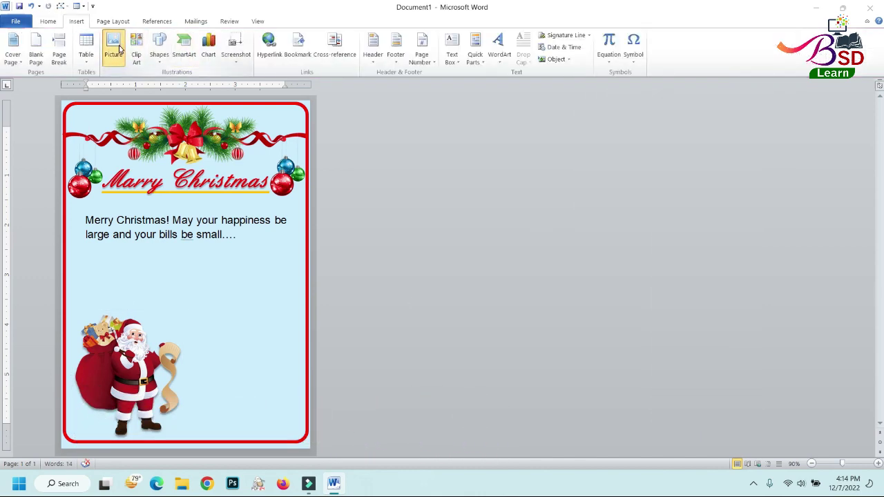
pyautogui.click(150, 109)
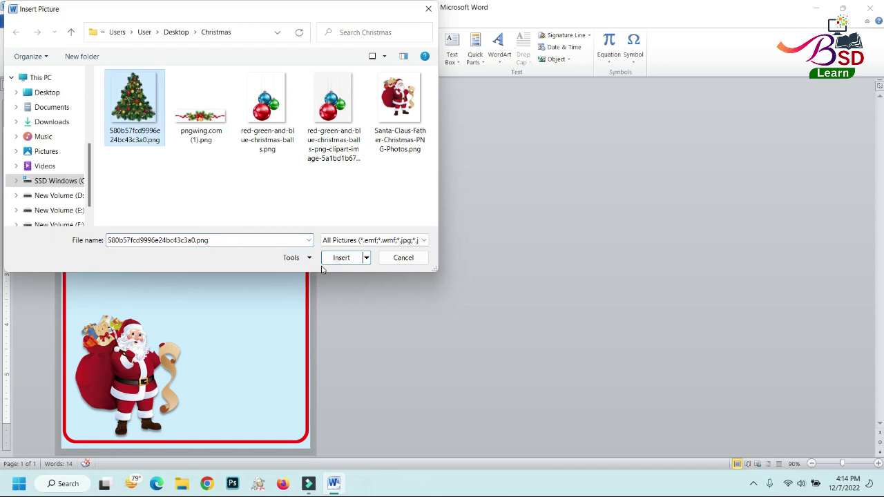
pyautogui.click(329, 262)
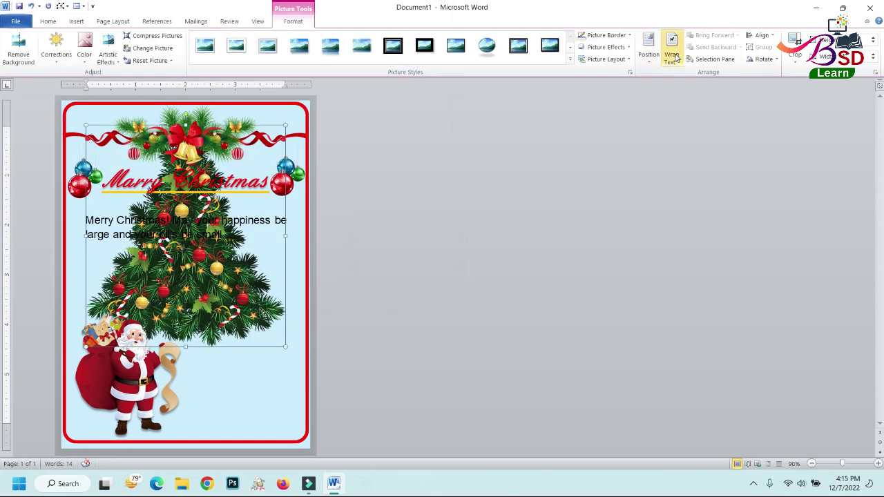
pyautogui.click(670, 48)
pyautogui.click(699, 154)
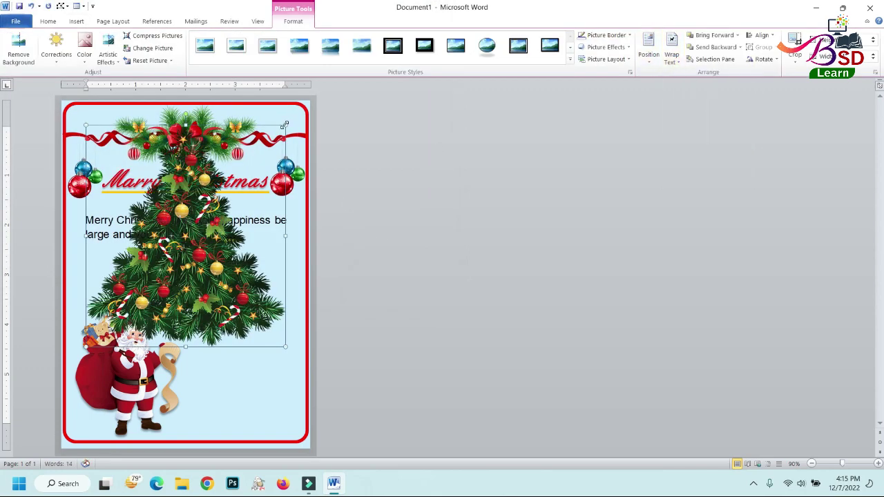
pyautogui.moveTo(285, 126); pyautogui.dragTo(210, 209)
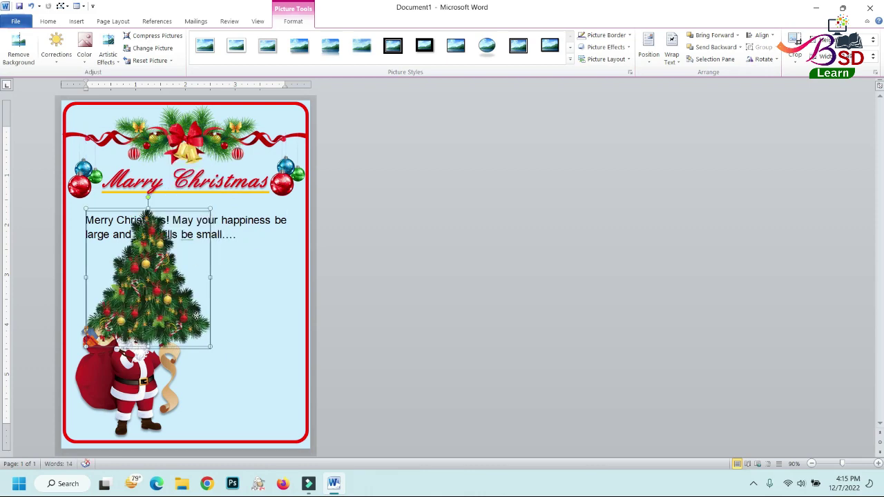
pyautogui.moveTo(144, 288)
pyautogui.mouseDown()
pyautogui.moveTo(247, 390)
pyautogui.moveTo(261, 377)
pyautogui.moveTo(265, 341)
pyautogui.mouseUp()
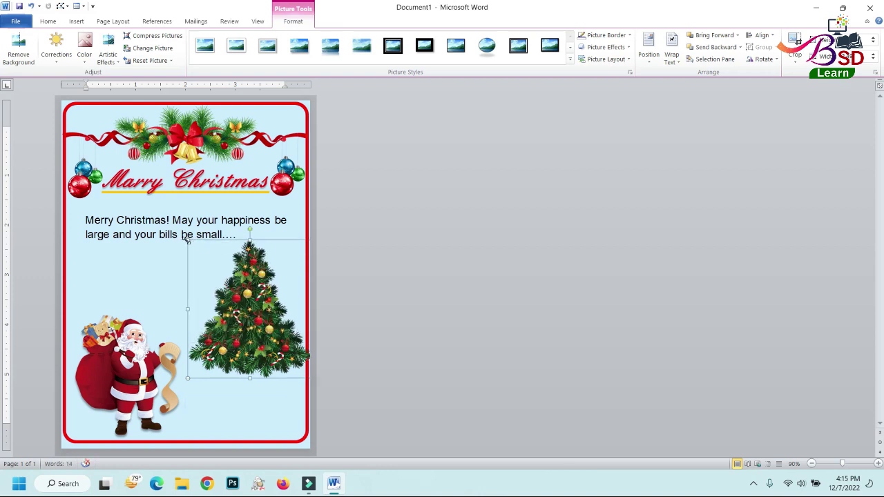
# - Shrink the tree further and position it in the card's bottom-right corner beside Santa
pyautogui.moveTo(187, 240); pyautogui.dragTo(198, 245)
pyautogui.moveTo(252, 311); pyautogui.dragTo(256, 310)
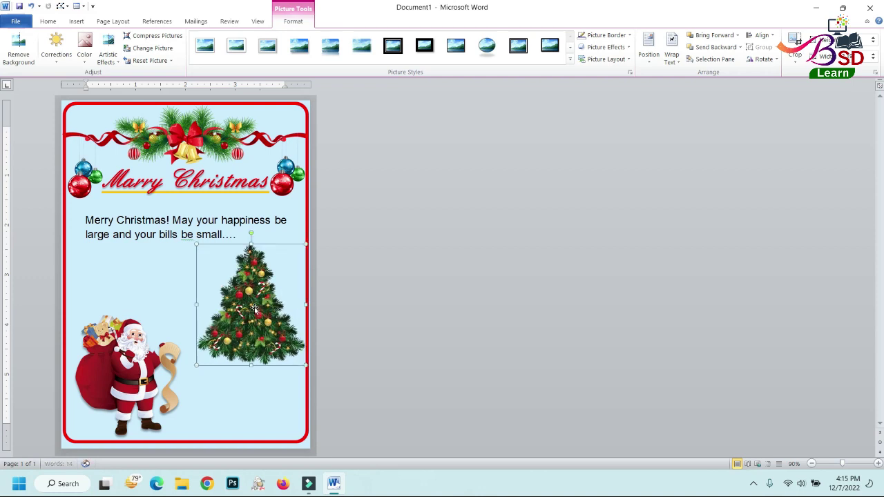
pyautogui.press('Left')
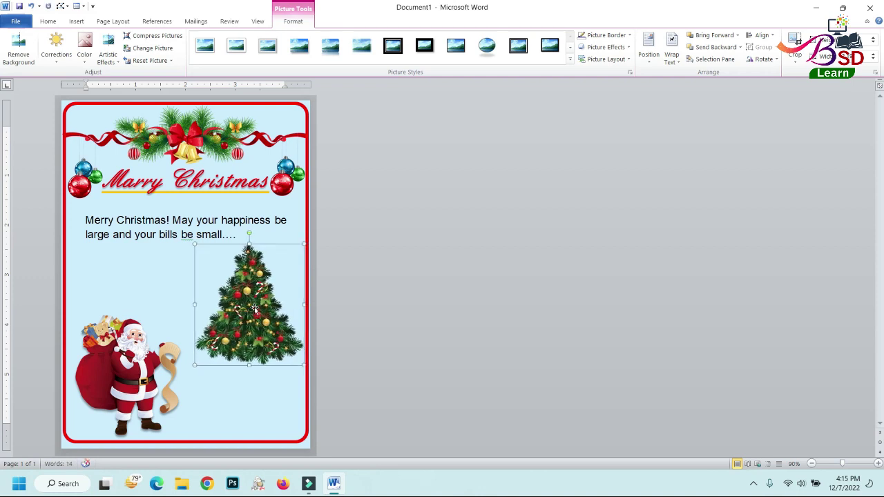
pyautogui.moveTo(254, 335); pyautogui.dragTo(255, 387)
pyautogui.press('Right')
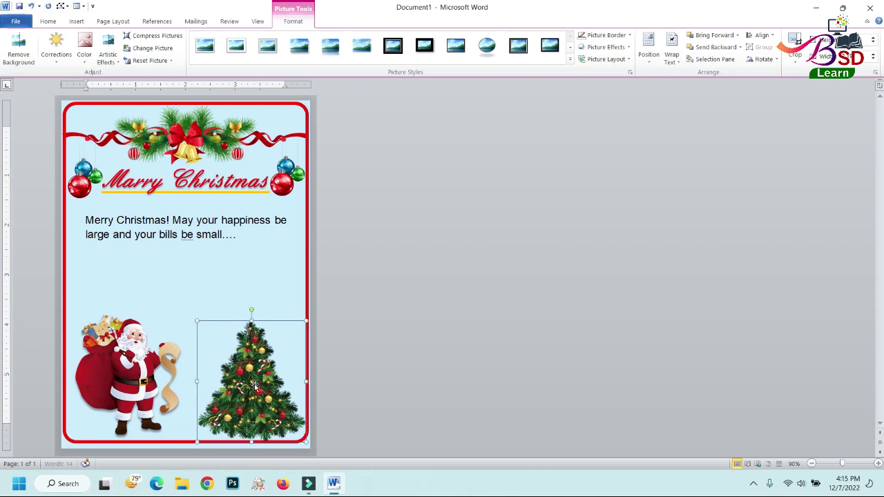
pyautogui.press('Down')
pyautogui.press('Right')
pyautogui.press('Down')
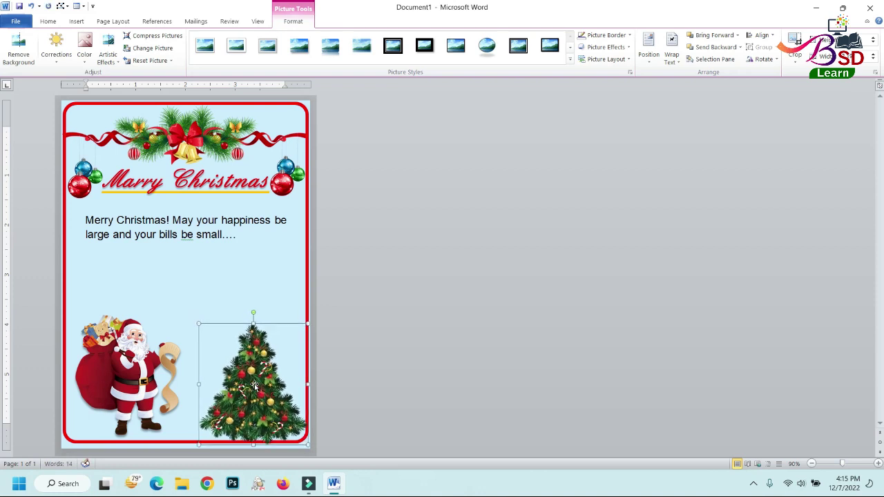
pyautogui.click(138, 370)
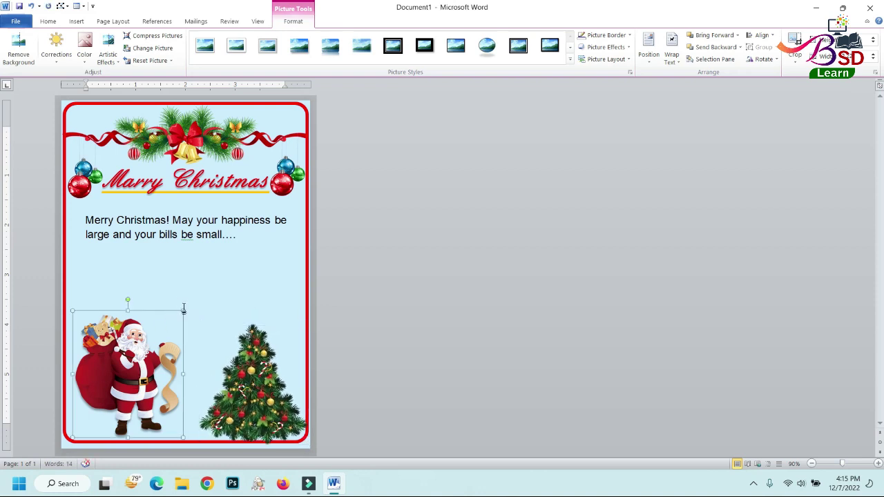
# - Enlarge the Santa picture and move it slightly higher
pyautogui.moveTo(184, 308); pyautogui.dragTo(207, 282)
pyautogui.moveTo(140, 364); pyautogui.dragTo(140, 347)
pyautogui.click(396, 343)
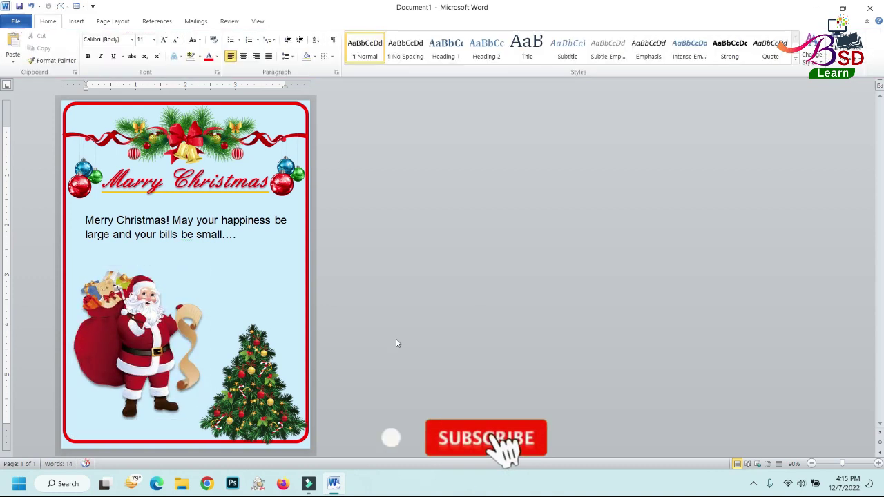
# - Nudge the Christmas tree picture up three steps with the arrow keys
pyautogui.click(275, 386)
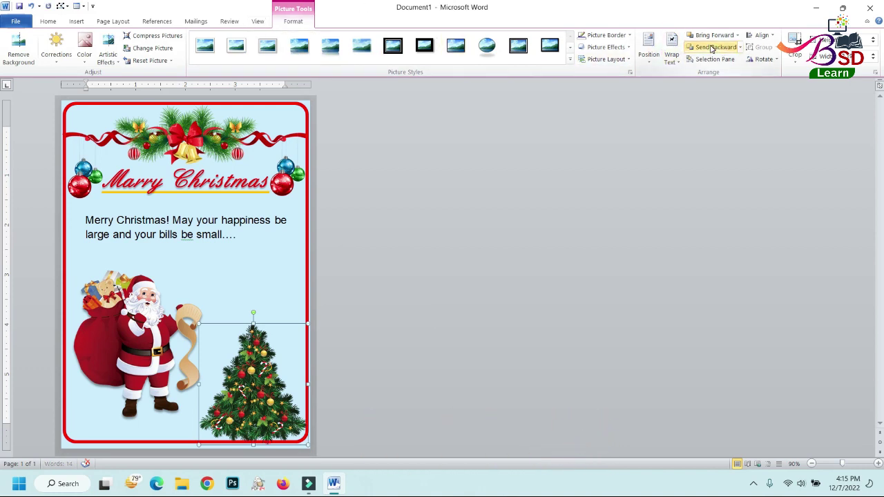
pyautogui.press('Up')
pyautogui.press('Up')
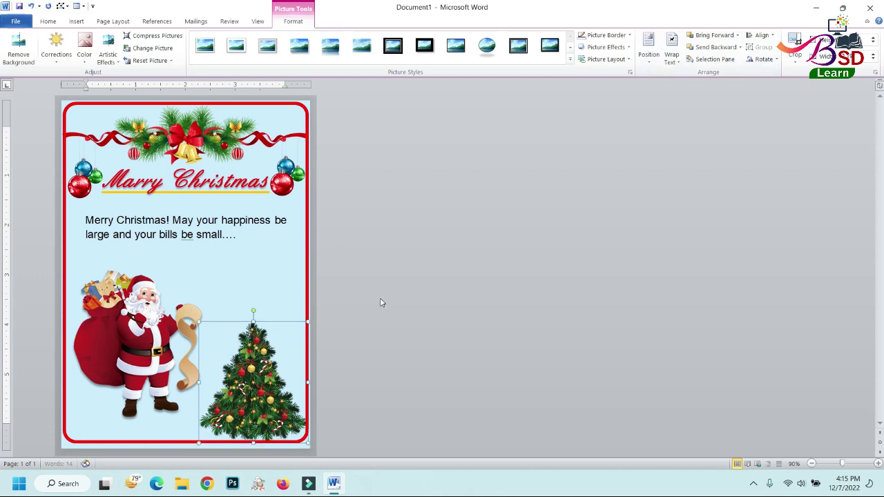
pyautogui.press('Up')
pyautogui.press('Up')
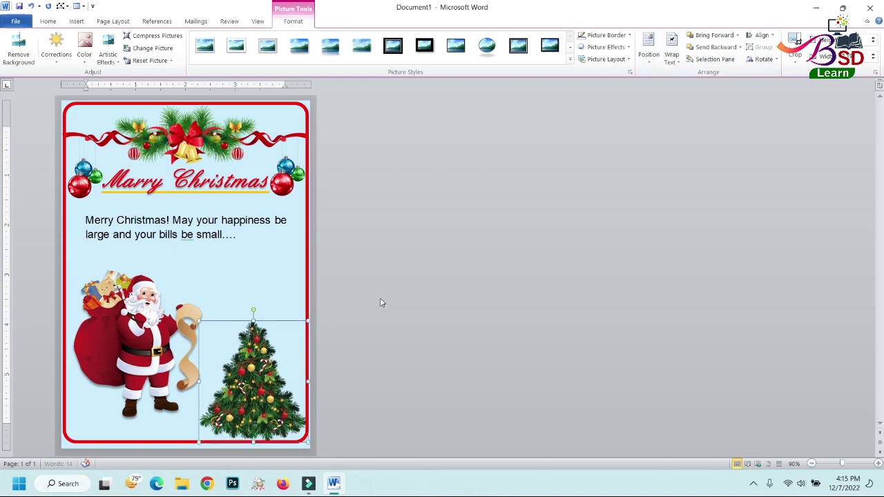
pyautogui.press('Up')
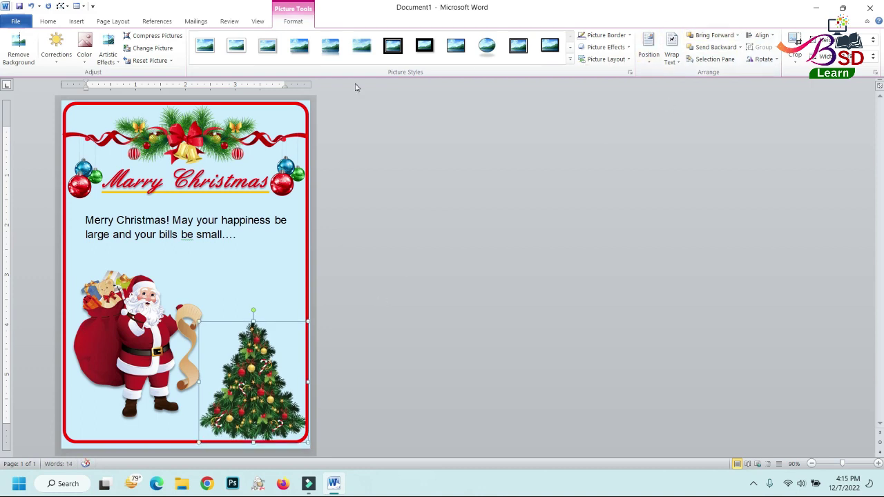
pyautogui.click(77, 21)
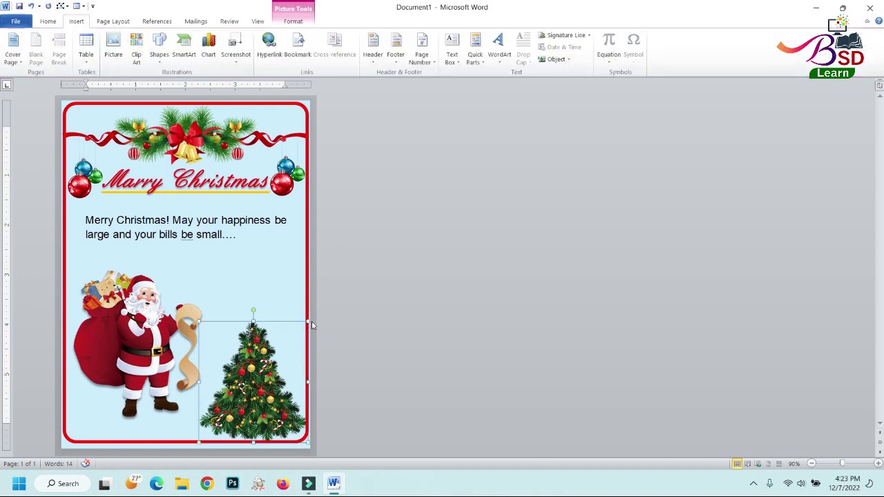
# - Enlarge the tree slightly, trim its left side narrower, and shift Santa slightly down-left
pyautogui.moveTo(308, 320); pyautogui.dragTo(311, 314)
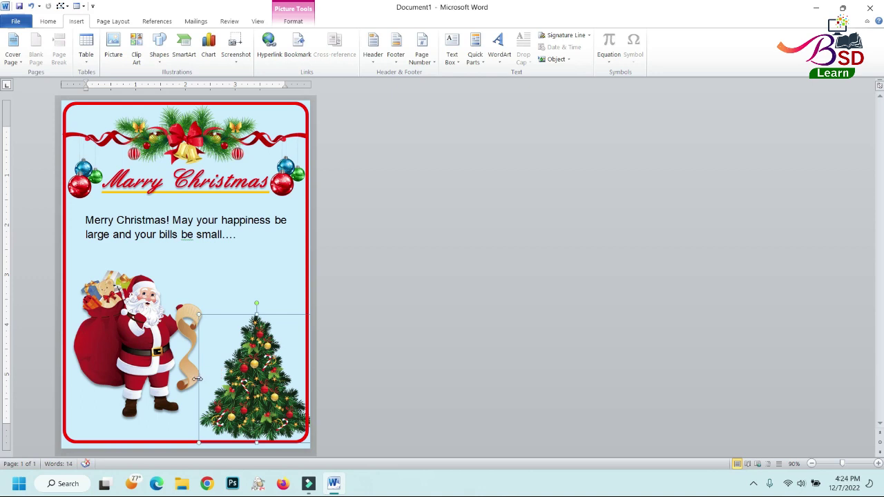
pyautogui.moveTo(197, 378); pyautogui.dragTo(205, 378)
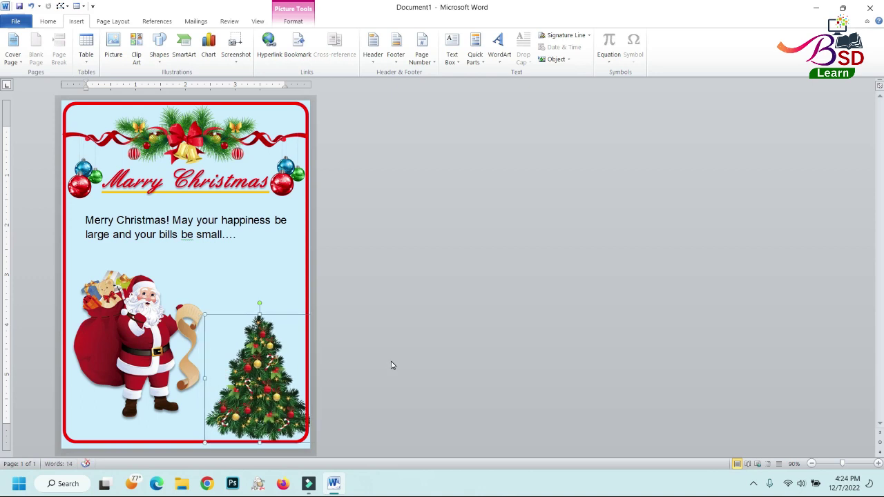
pyautogui.click(222, 304)
pyautogui.moveTo(150, 338); pyautogui.dragTo(146, 352)
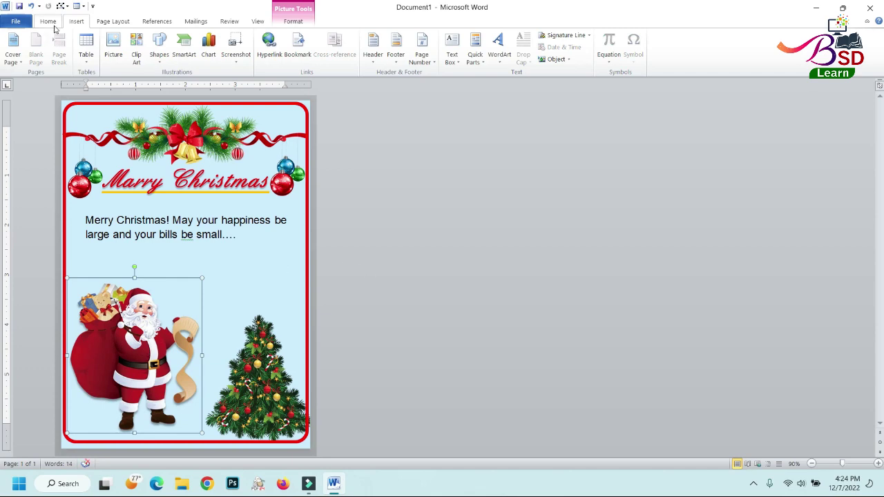
# - Insert the gift image, set it In Front of Text, and shrink it above the tree
pyautogui.click(122, 43)
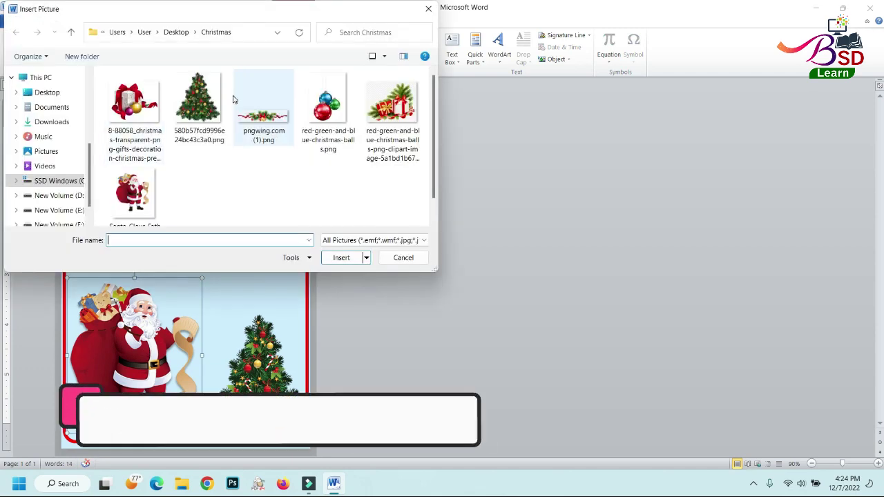
pyautogui.click(135, 114)
pyautogui.click(349, 258)
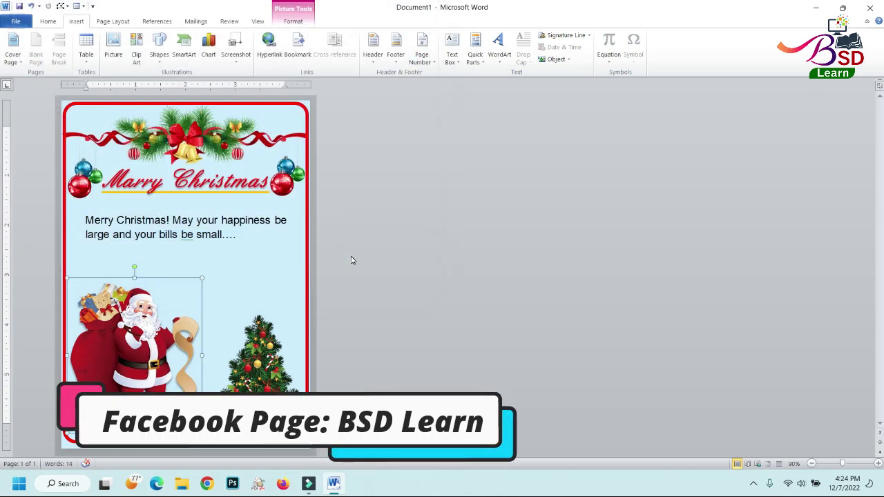
pyautogui.click(671, 54)
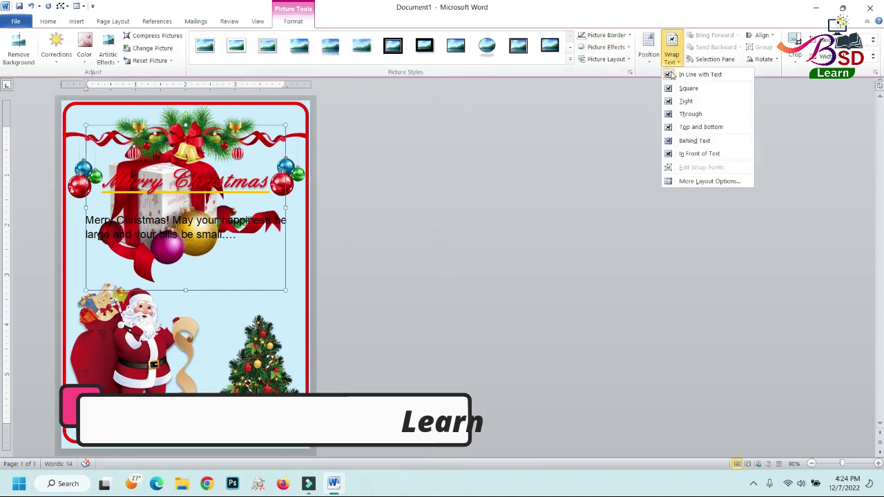
pyautogui.click(691, 153)
pyautogui.moveTo(283, 123)
pyautogui.mouseDown()
pyautogui.moveTo(160, 230)
pyautogui.moveTo(112, 238)
pyautogui.moveTo(268, 278)
pyautogui.mouseUp()
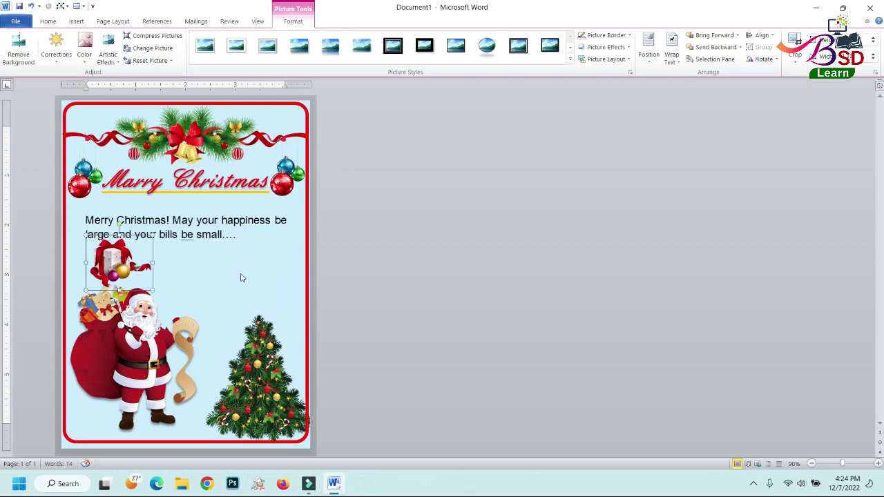
pyautogui.click(417, 281)
# - Scroll through the card to review the finished design
pyautogui.keyDown('ctrl'); pyautogui.scroll(7, 416, 281); pyautogui.keyUp('ctrl')
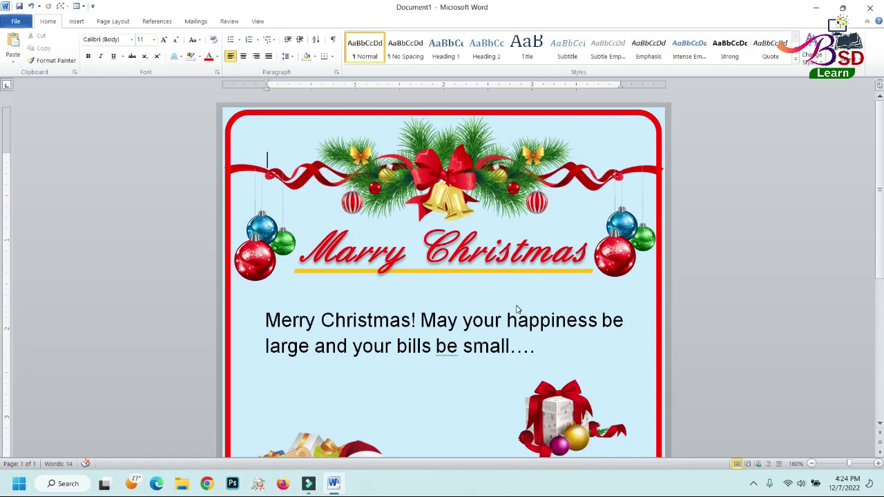
pyautogui.keyDown('ctrl'); pyautogui.scroll(-2, 519, 310); pyautogui.keyUp('ctrl')
pyautogui.keyDown('ctrl'); pyautogui.scroll(-1, 518, 308); pyautogui.keyUp('ctrl')
pyautogui.keyDown('ctrl'); pyautogui.scroll(-1, 380, 302); pyautogui.keyUp('ctrl')
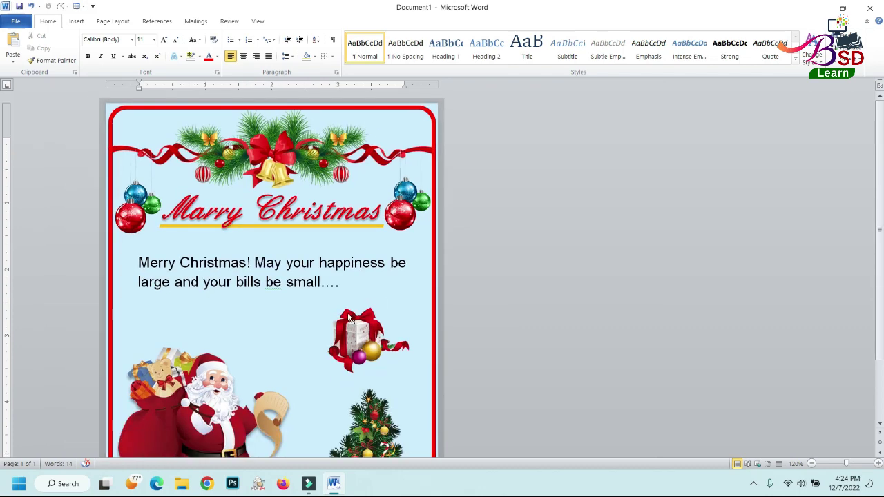
pyautogui.keyDown('ctrl'); pyautogui.scroll(-2, 359, 314); pyautogui.keyUp('ctrl')
pyautogui.keyDown('ctrl'); pyautogui.scroll(-2, 349, 317); pyautogui.keyUp('ctrl')
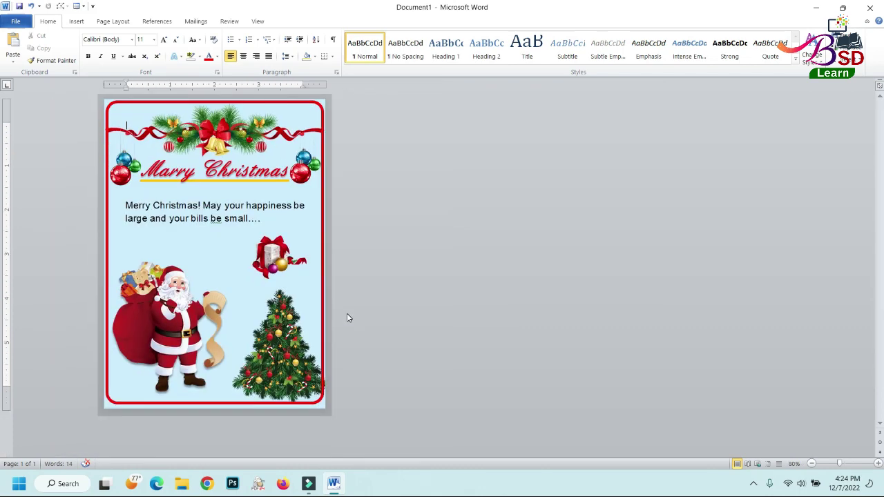
pyautogui.click(27, 23)
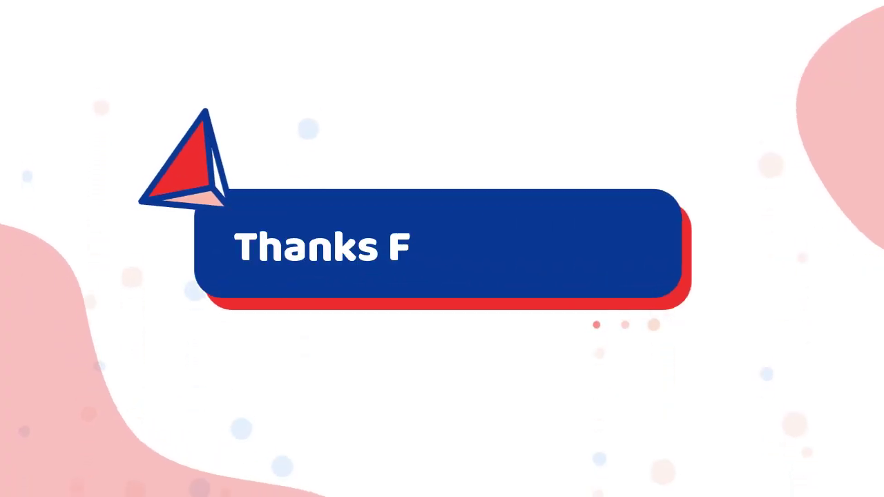